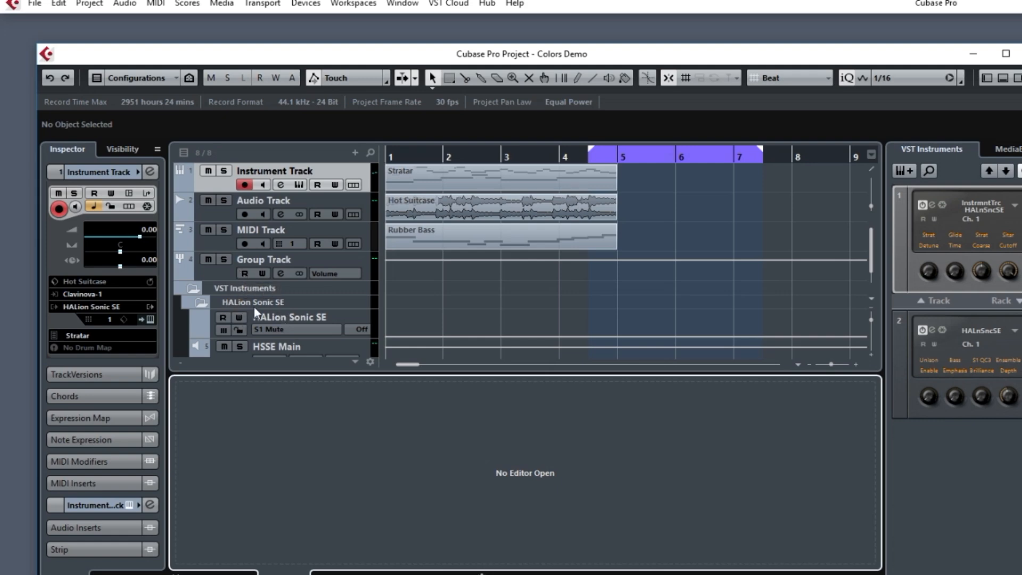
Assign Color 9 (turquoise) to the Instrument Track from its track color palette
key(space)
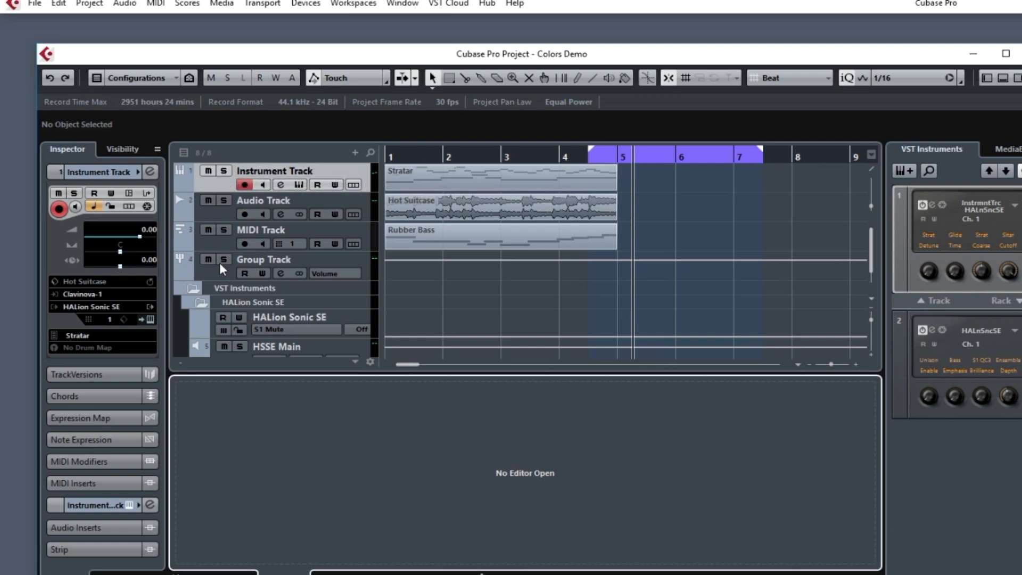
click(203, 184)
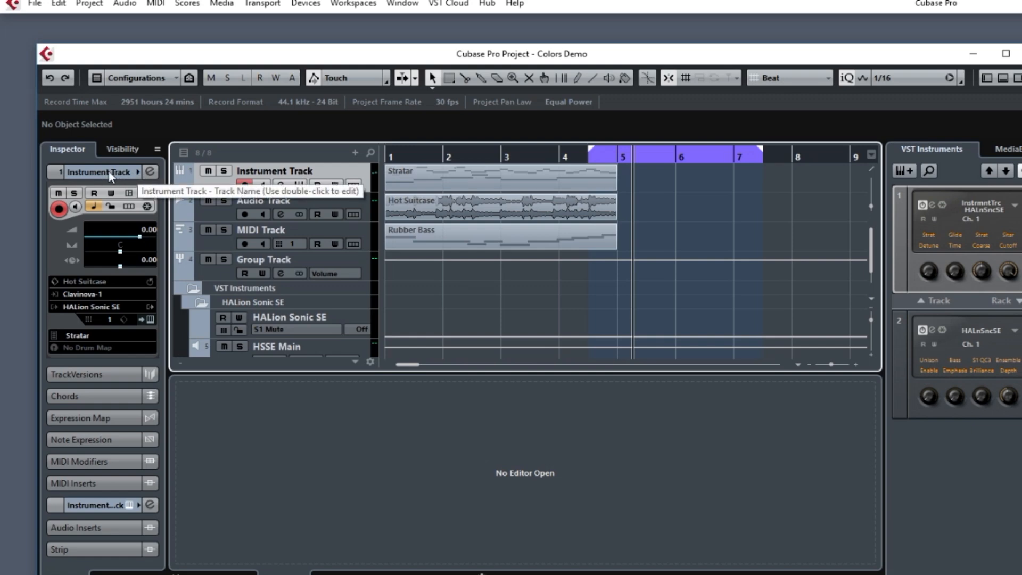
click(138, 171)
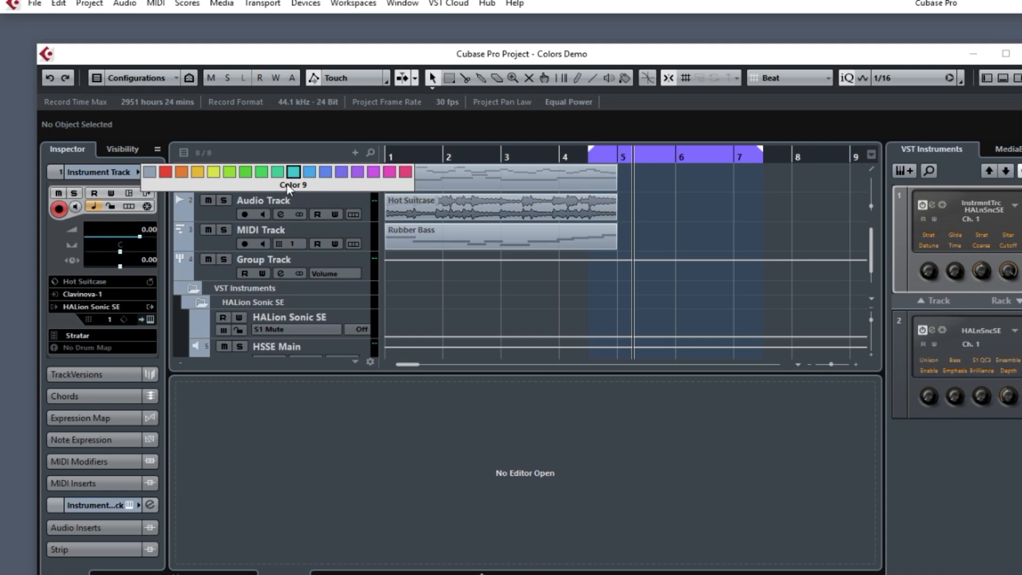
click(293, 172)
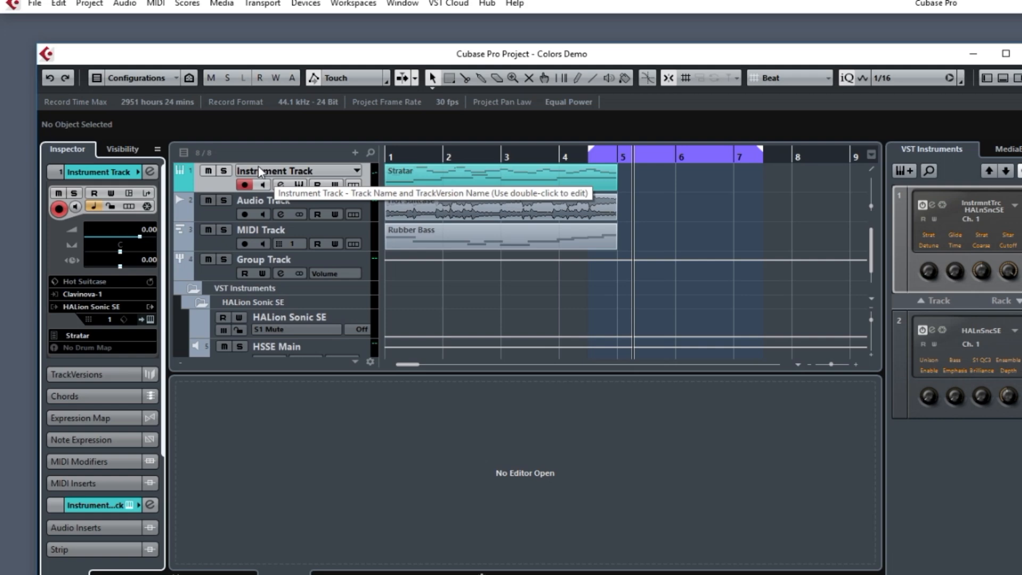
Open the Preferences at the general color settings under Appearance-Colors
click(34, 6)
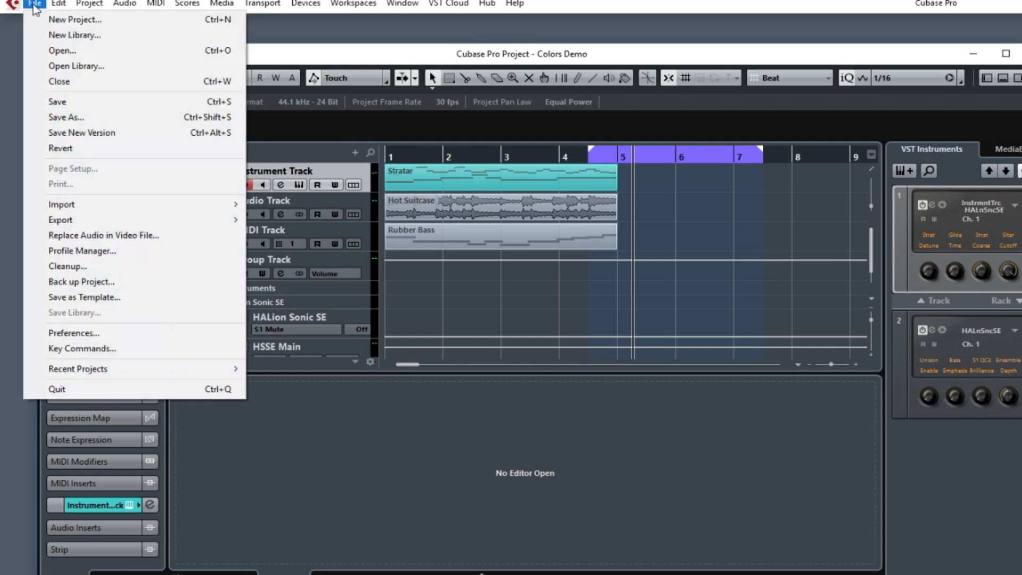
click(99, 335)
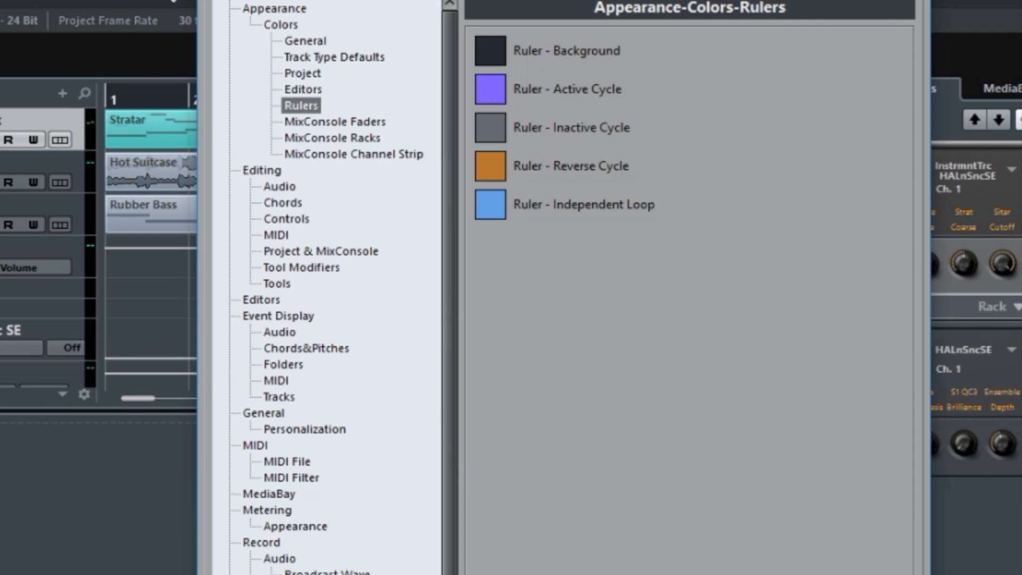
click(314, 42)
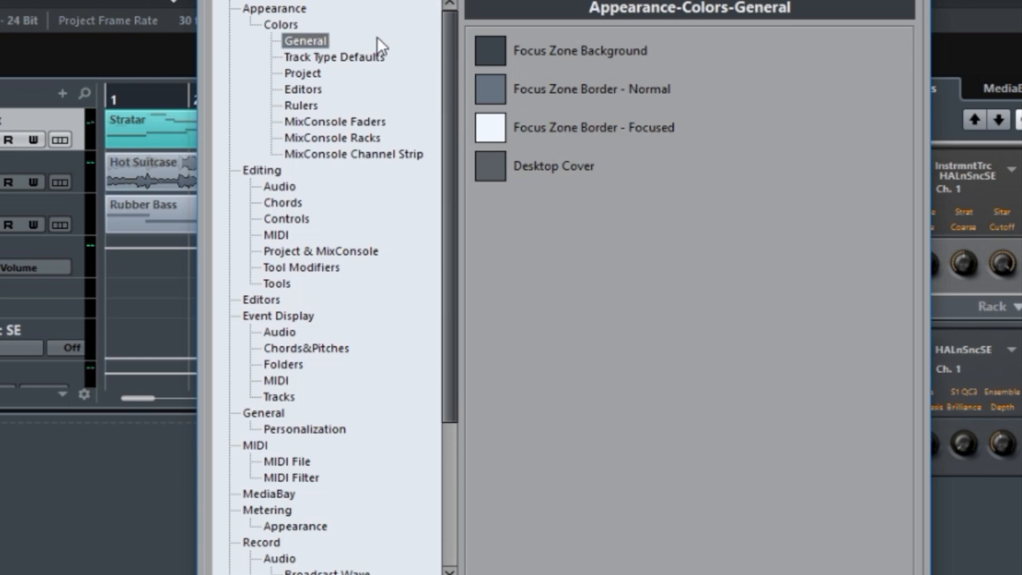
Set the Focus Zone Background color to a saturated orange and apply it
click(490, 51)
click(492, 88)
click(672, 134)
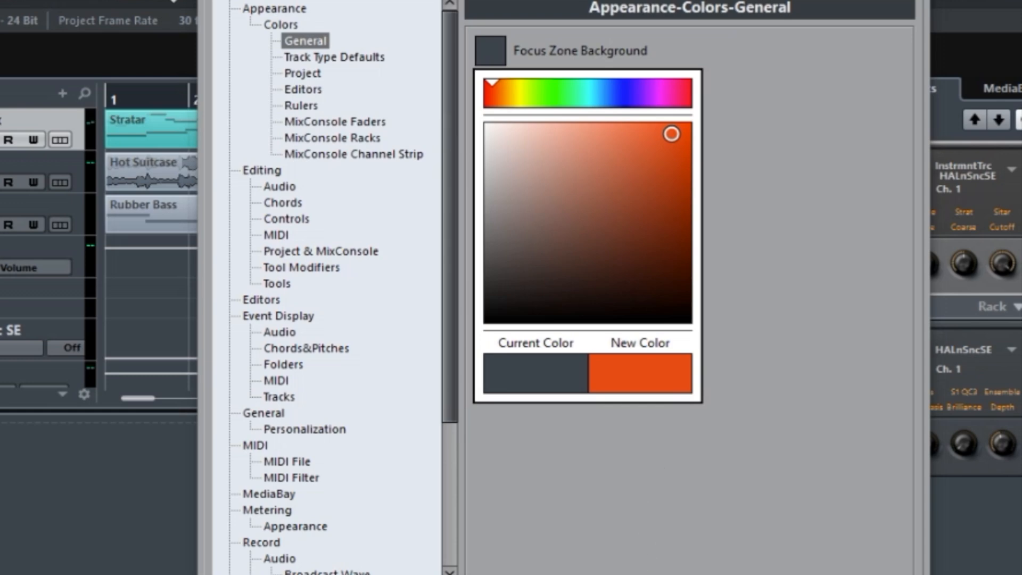
key(Return)
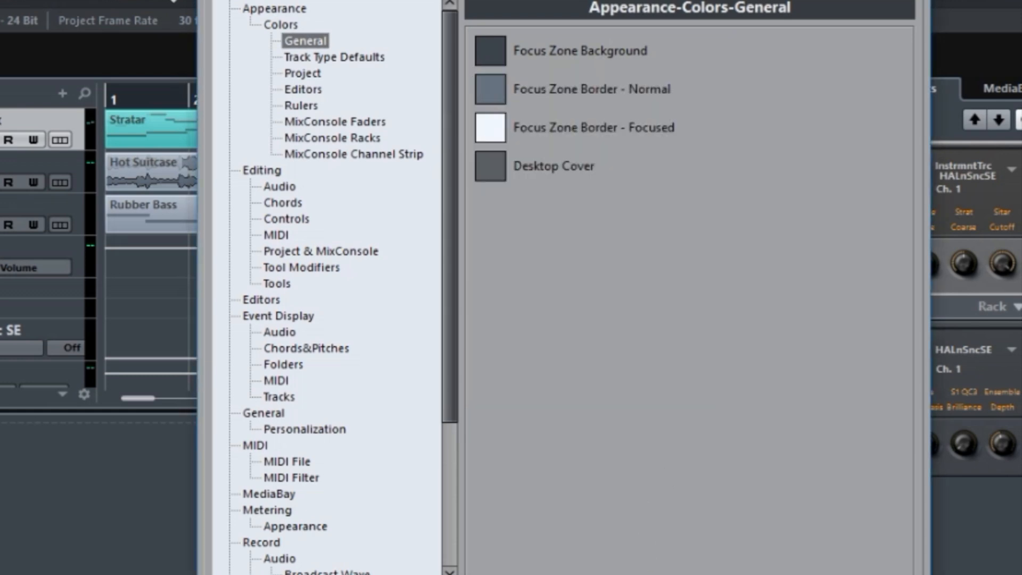
click(548, 450)
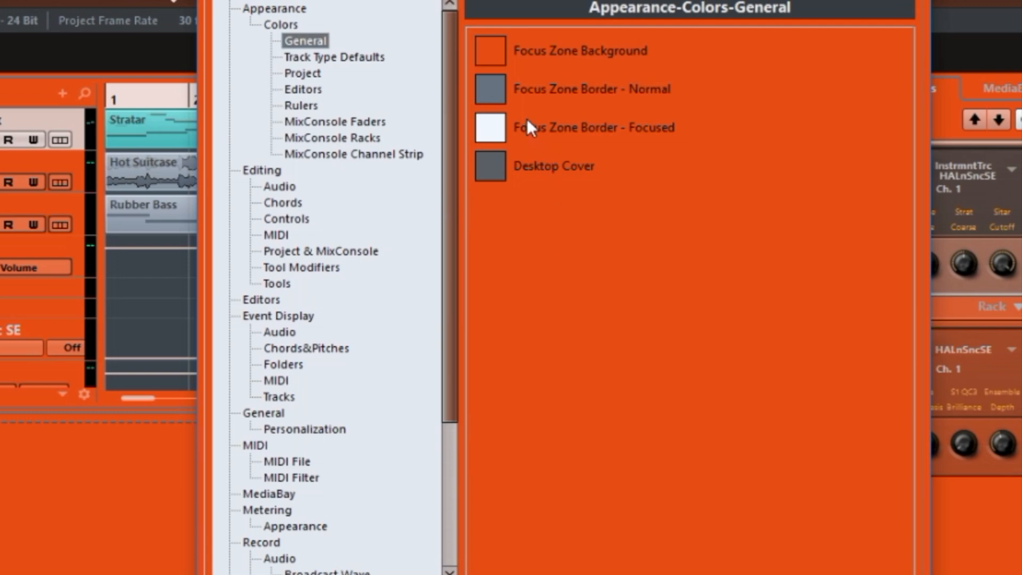
Set the default track color for Audio tracks to bright yellow in Track Type Defaults and apply it
click(308, 59)
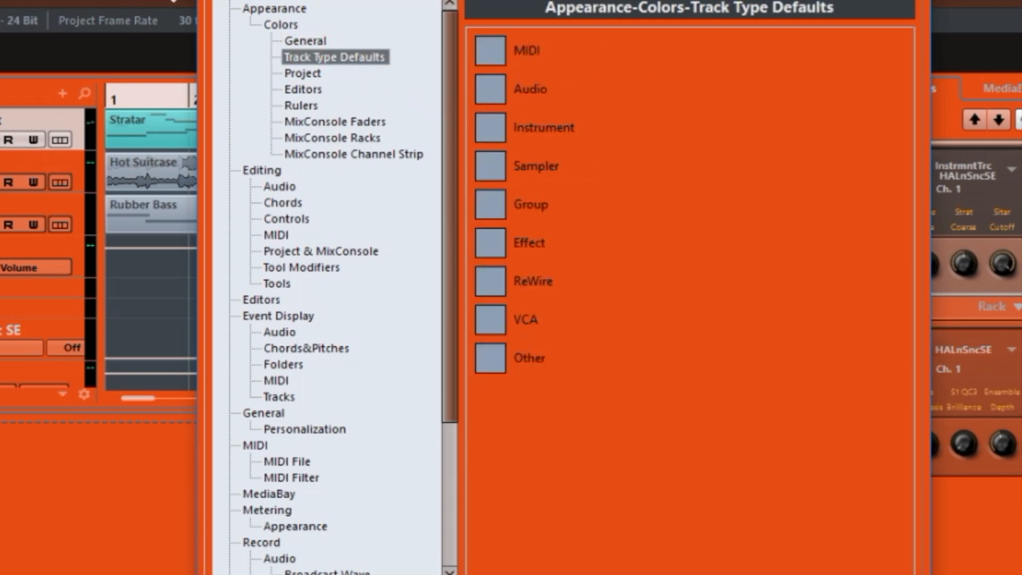
click(499, 94)
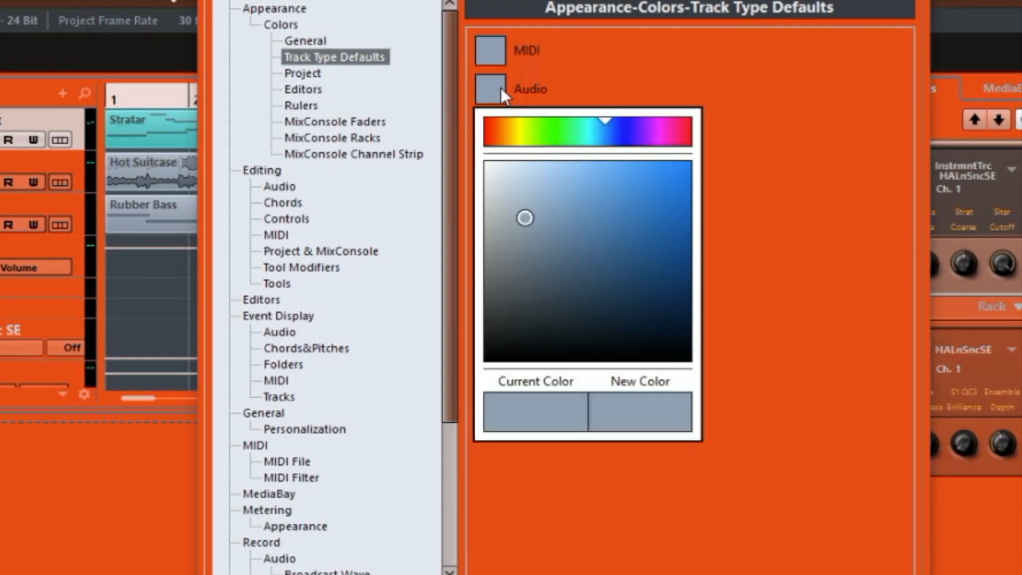
click(522, 128)
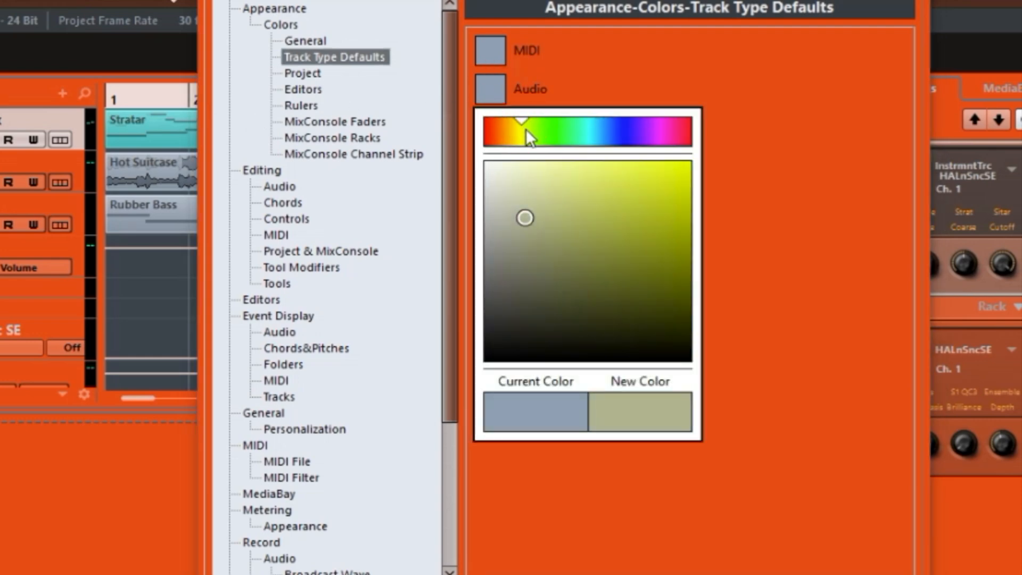
click(667, 181)
click(685, 169)
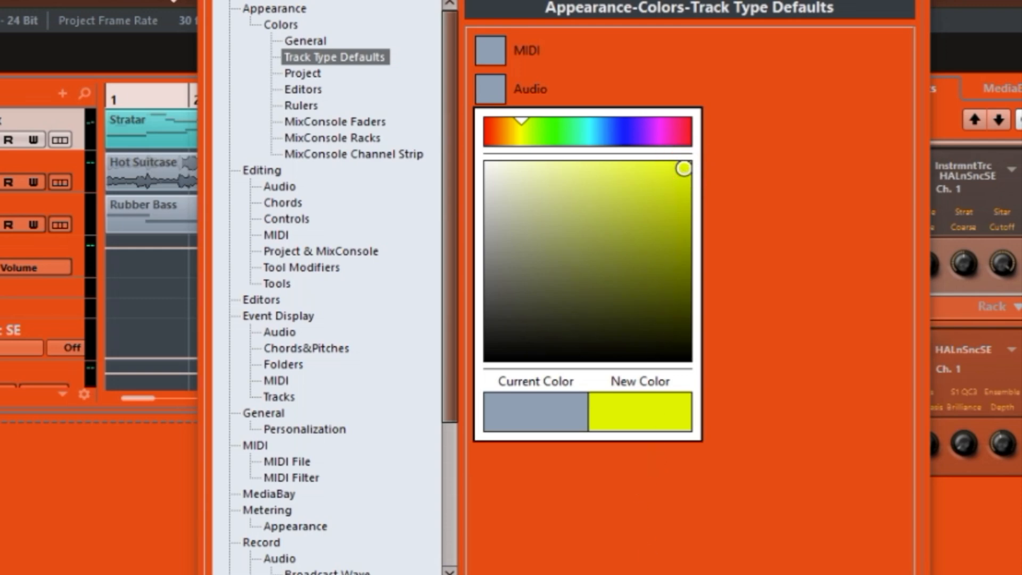
key(Return)
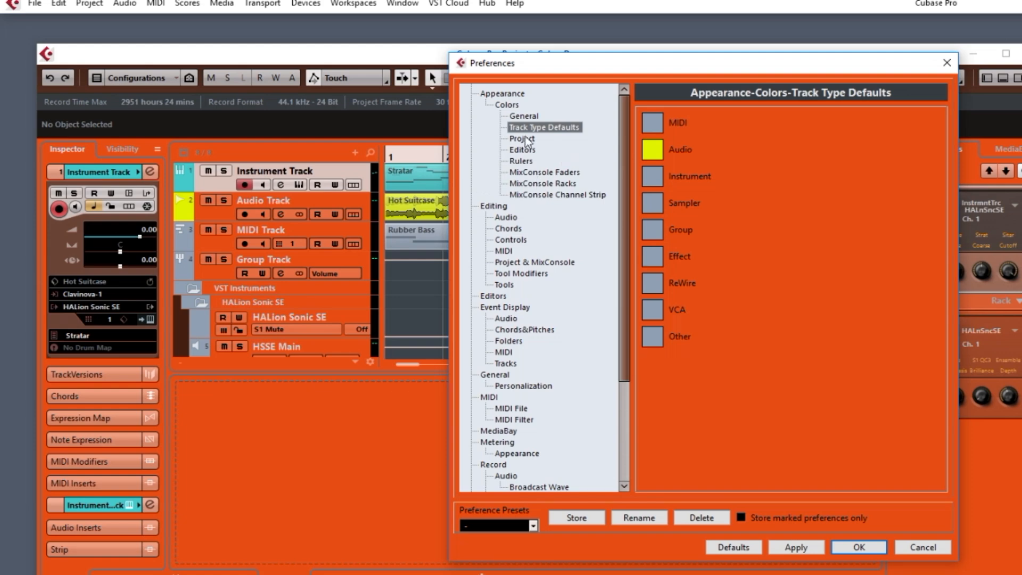
Reset the general color settings to their defaults and check the Track Type Defaults colors
click(525, 116)
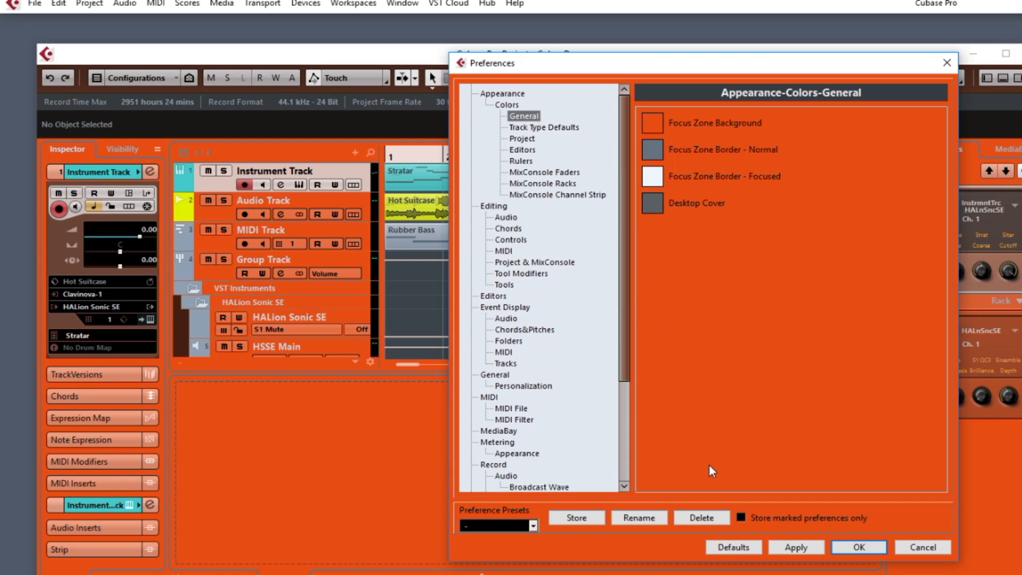
click(739, 547)
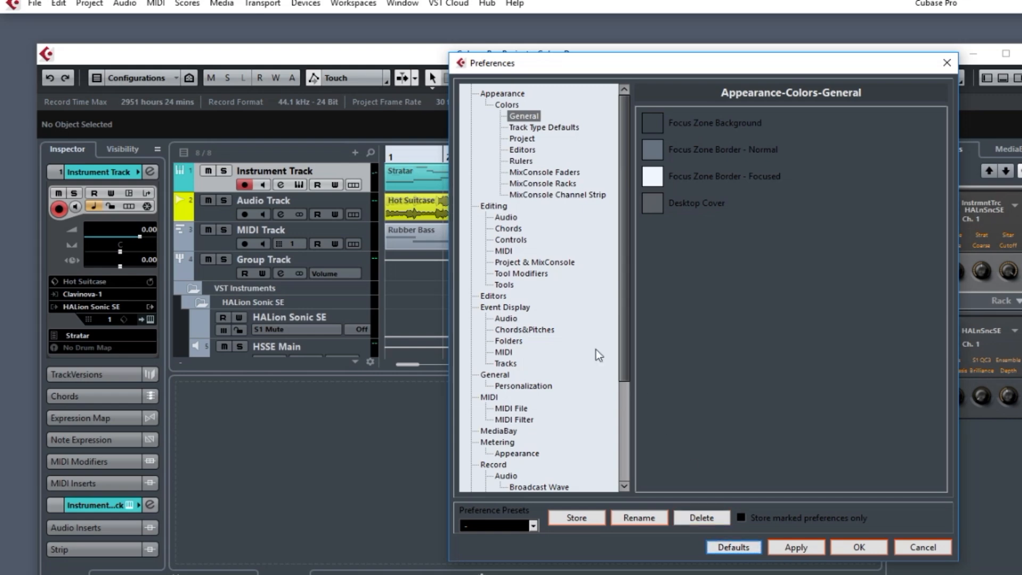
click(529, 126)
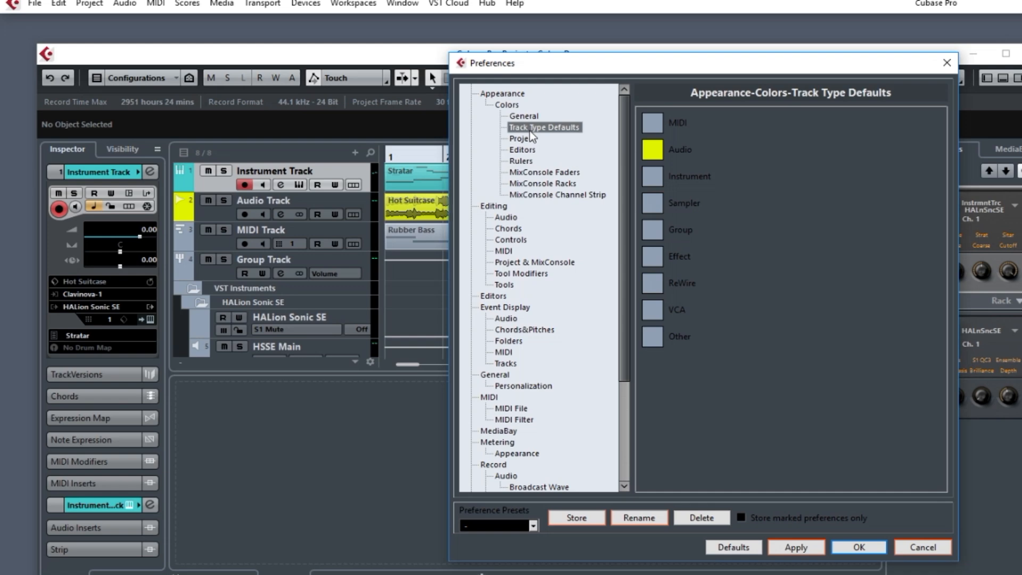
Set the Focus Zone Background in the general colors to a very light blue-grey and apply it
click(525, 116)
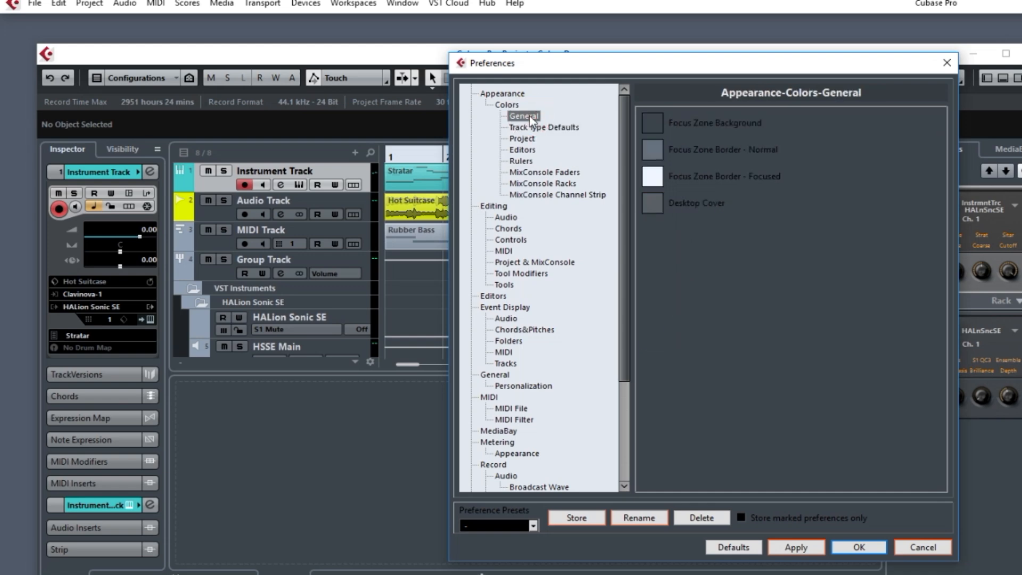
click(652, 124)
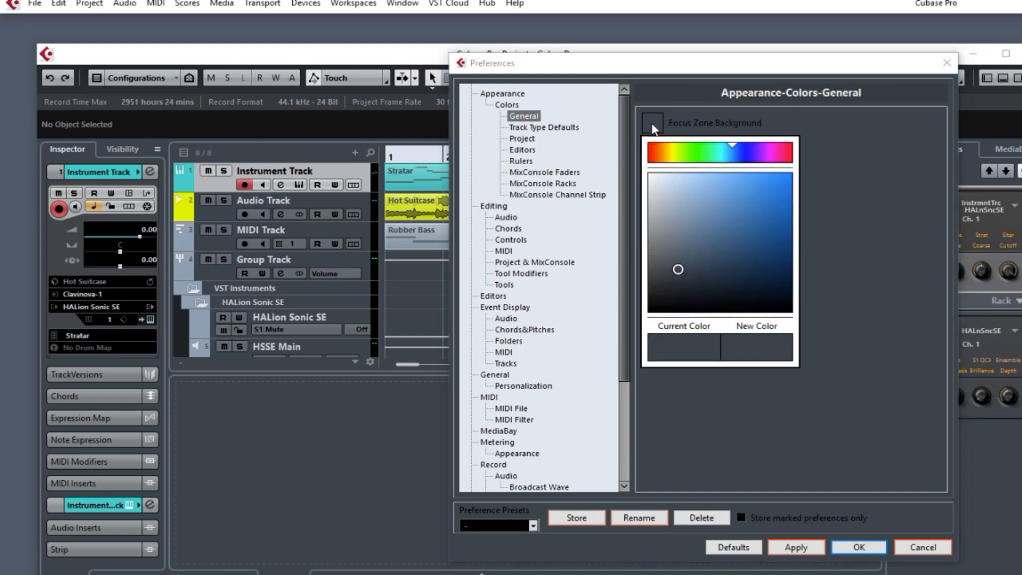
click(661, 181)
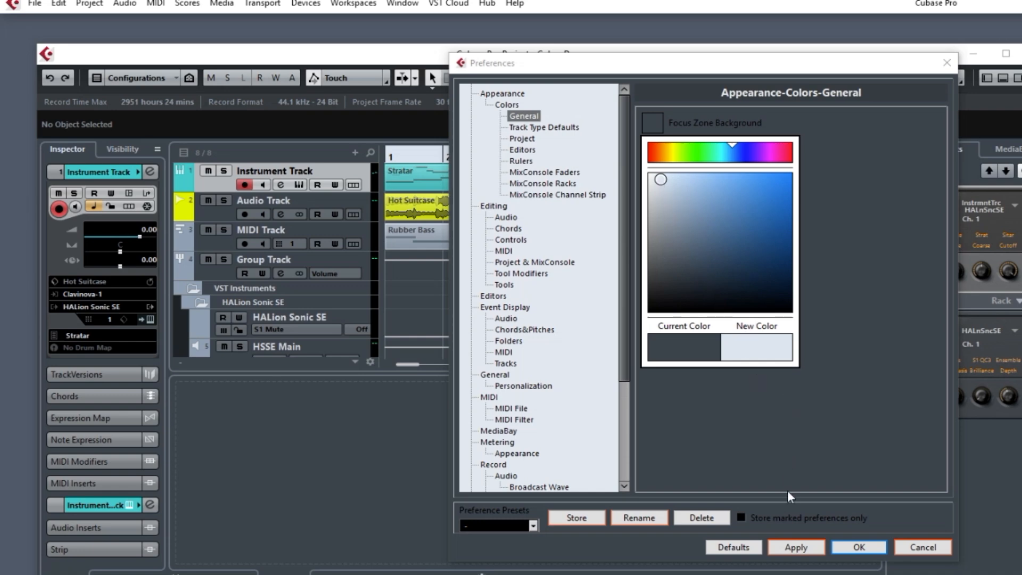
click(789, 548)
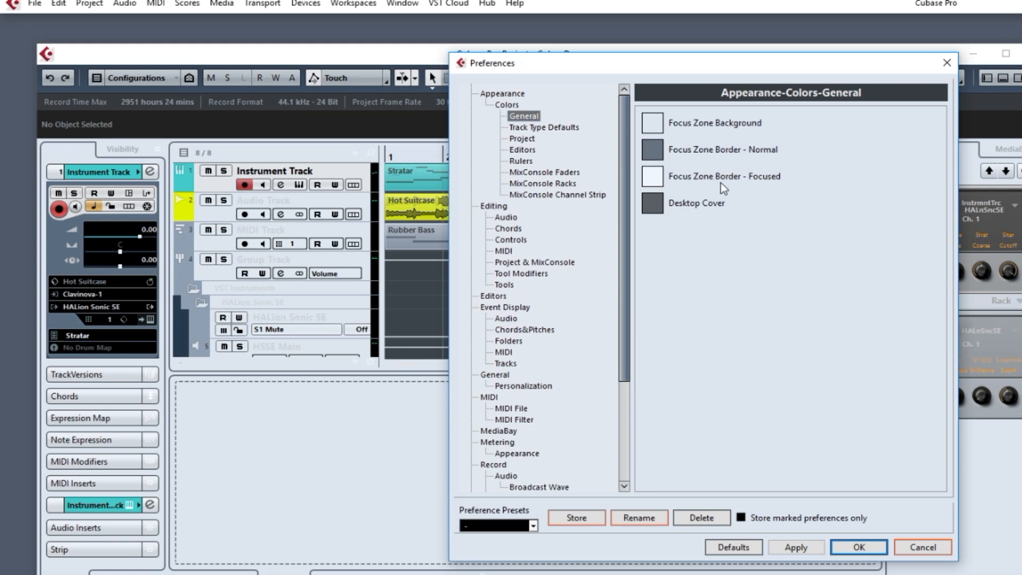
Set the Focus Zone Border - Focused color to orange-red and apply it
click(651, 183)
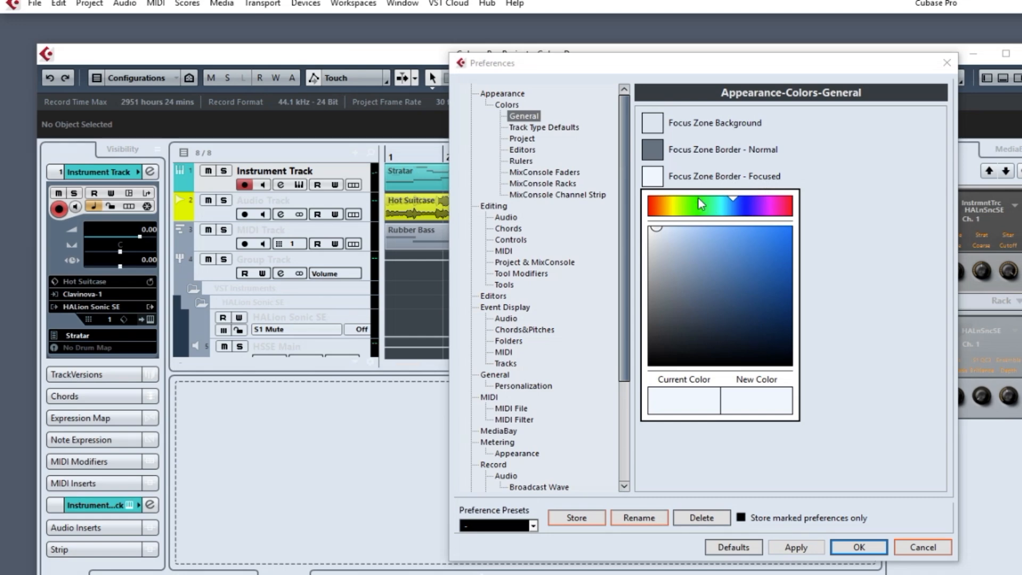
click(652, 207)
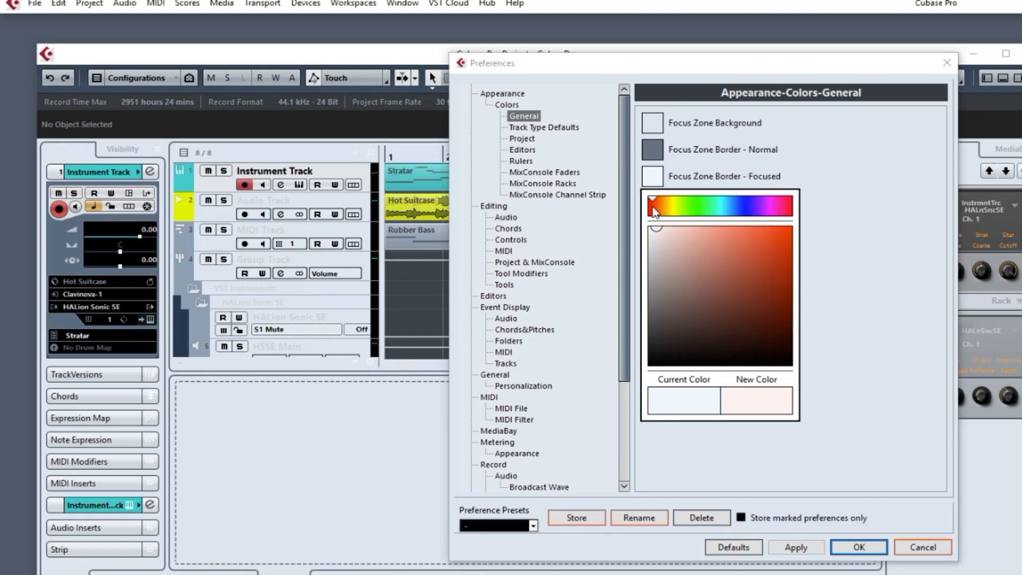
click(782, 231)
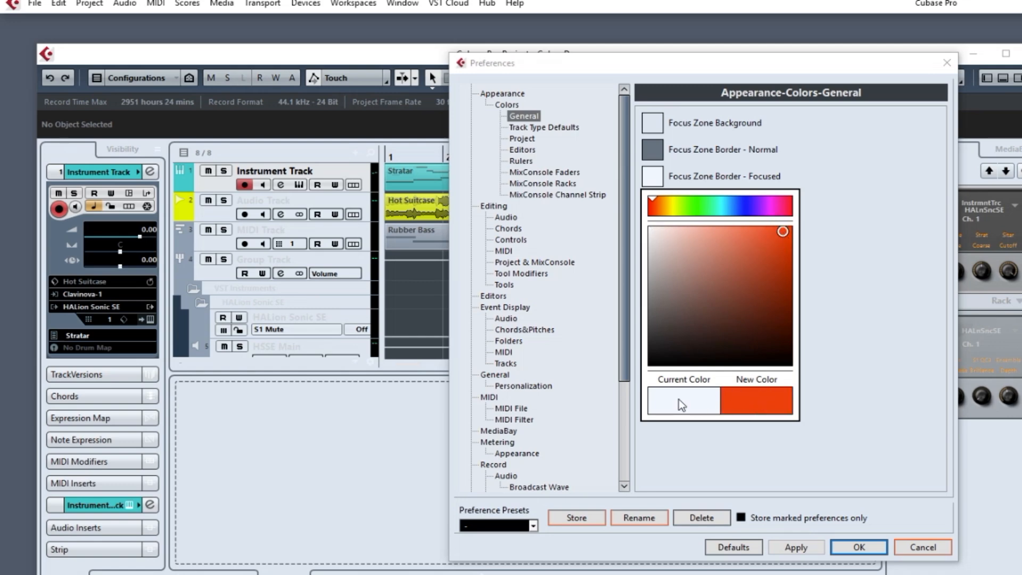
click(791, 547)
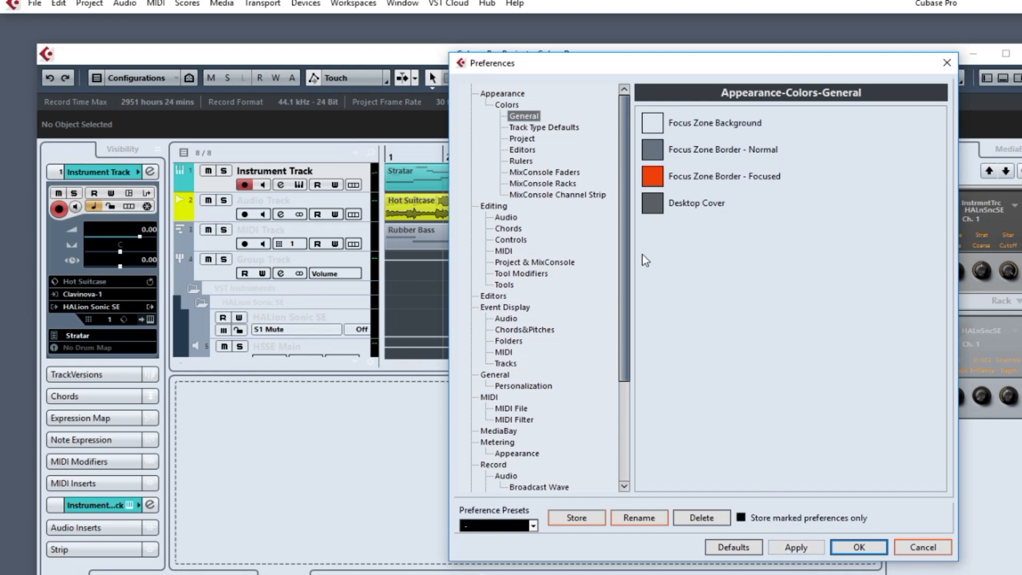
Confirm and close the Preferences, and give the project zone the focus to check its border color
drag(608, 66, 581, 40)
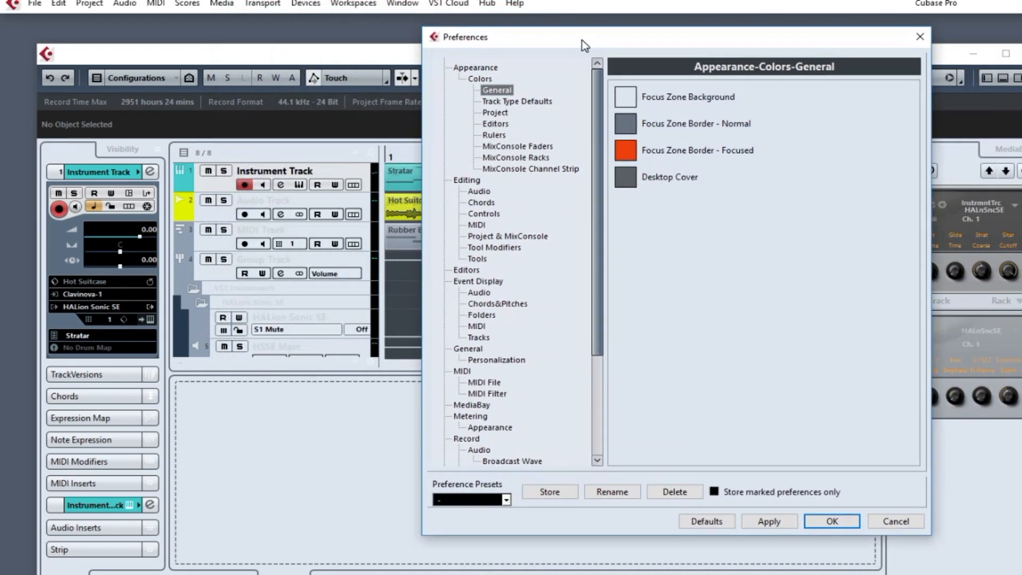
click(834, 523)
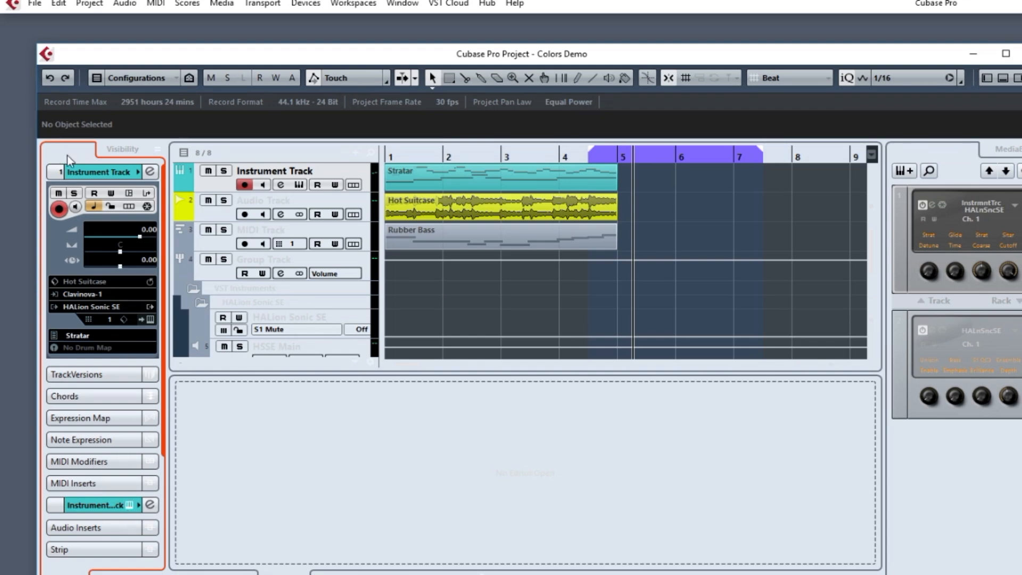
click(499, 298)
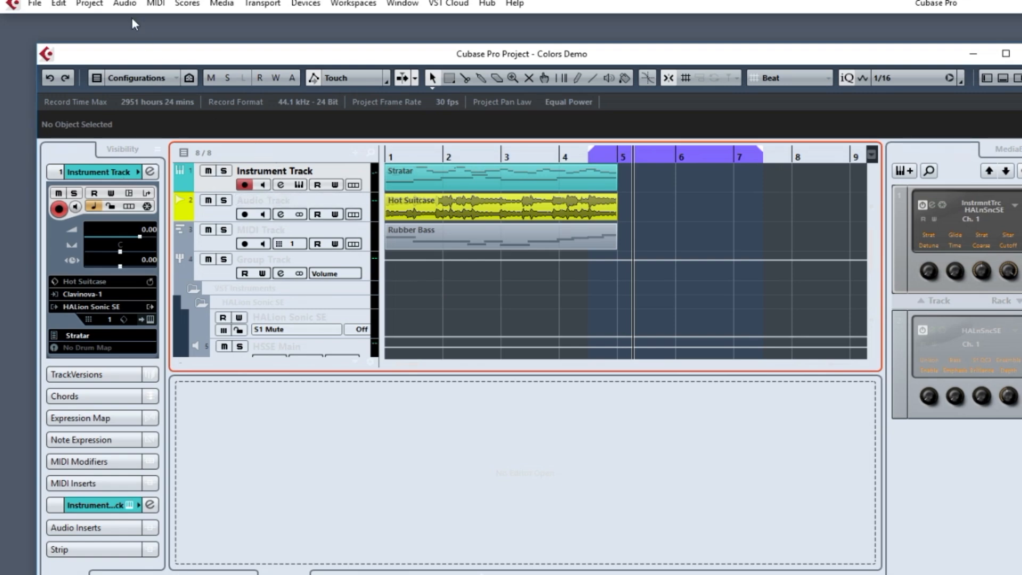
Open the Preferences, set the Project Work Area Color to a medium blue in the project color settings, and apply it
click(36, 4)
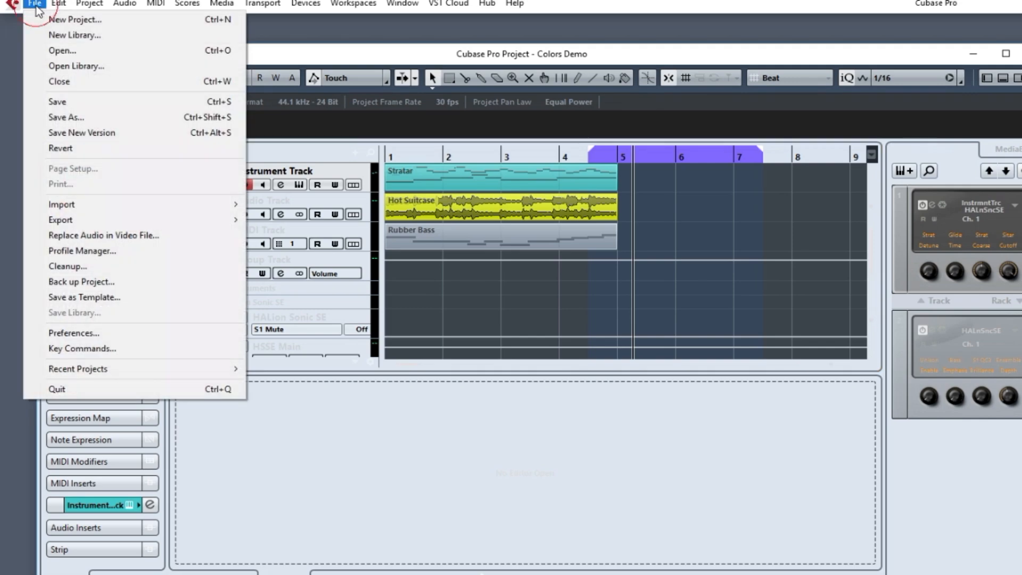
click(105, 333)
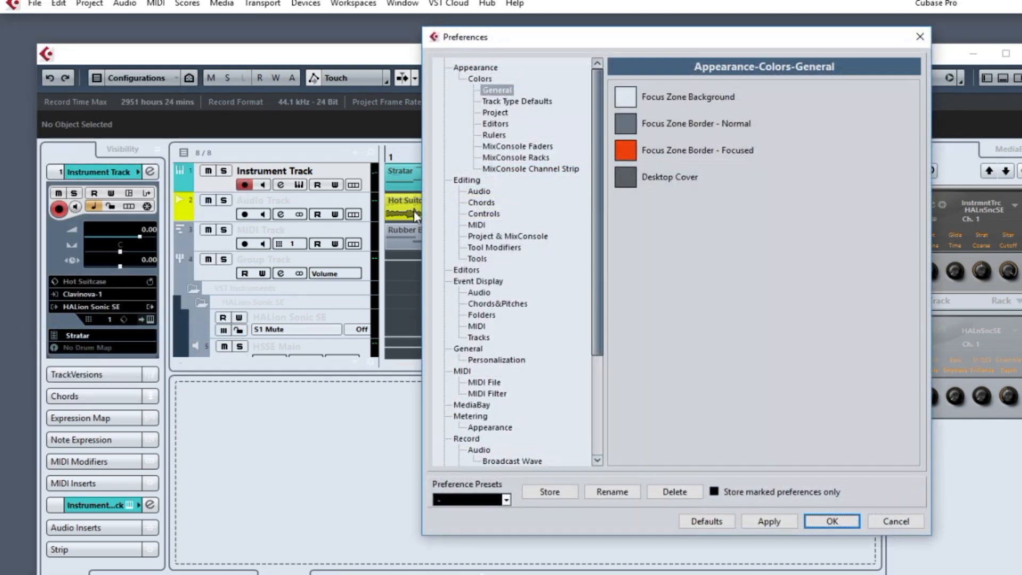
click(497, 101)
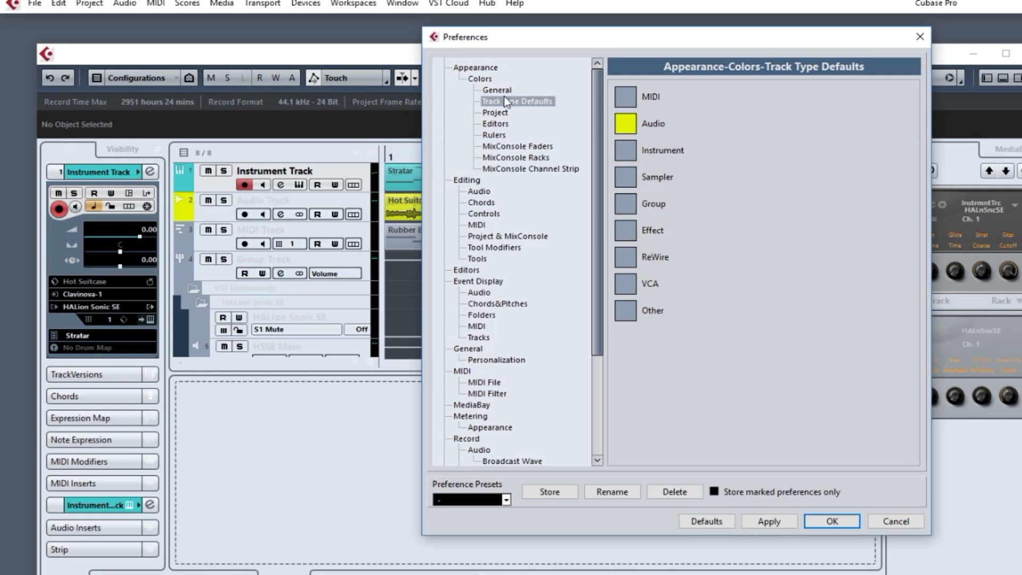
click(498, 113)
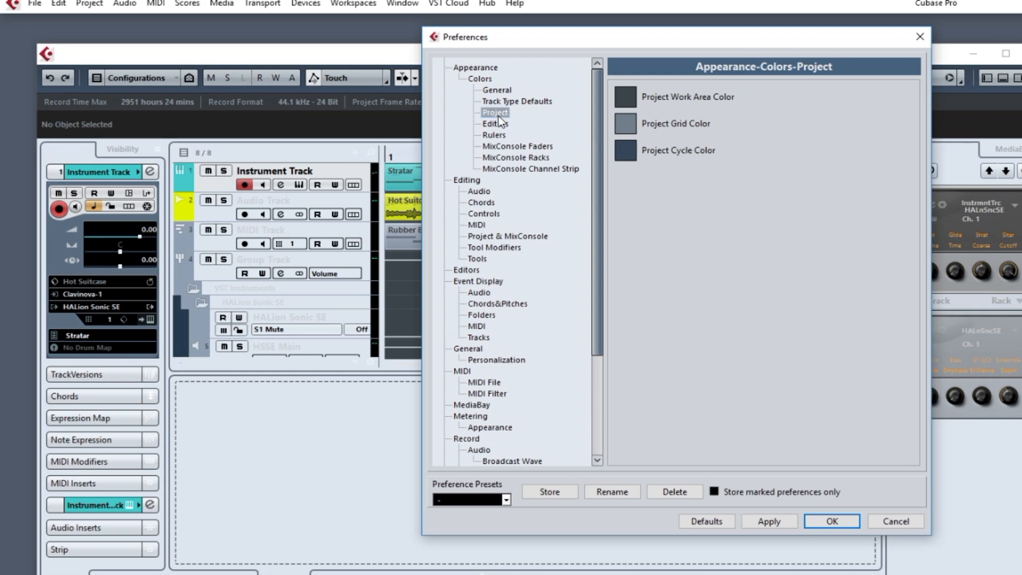
click(624, 101)
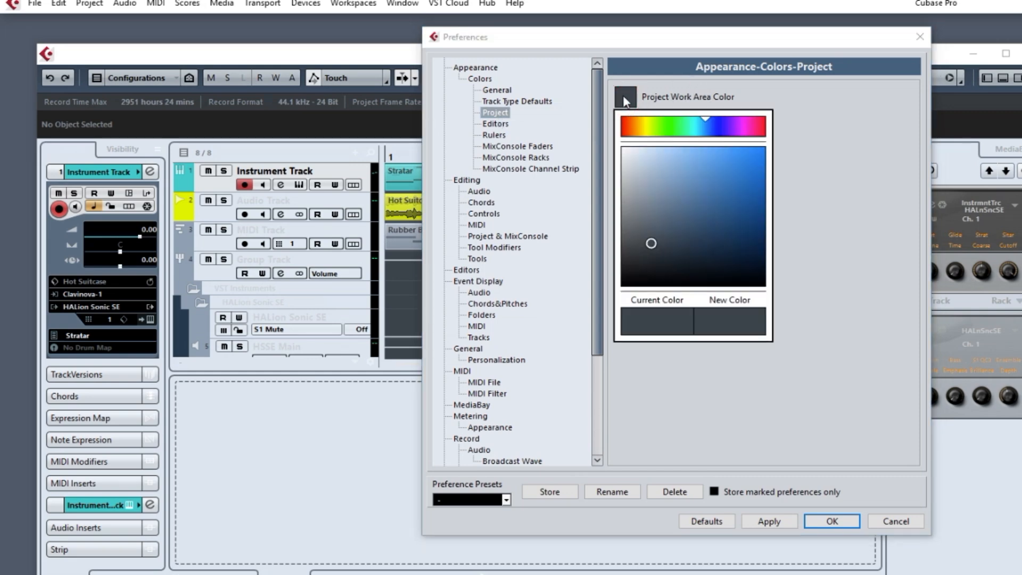
click(665, 154)
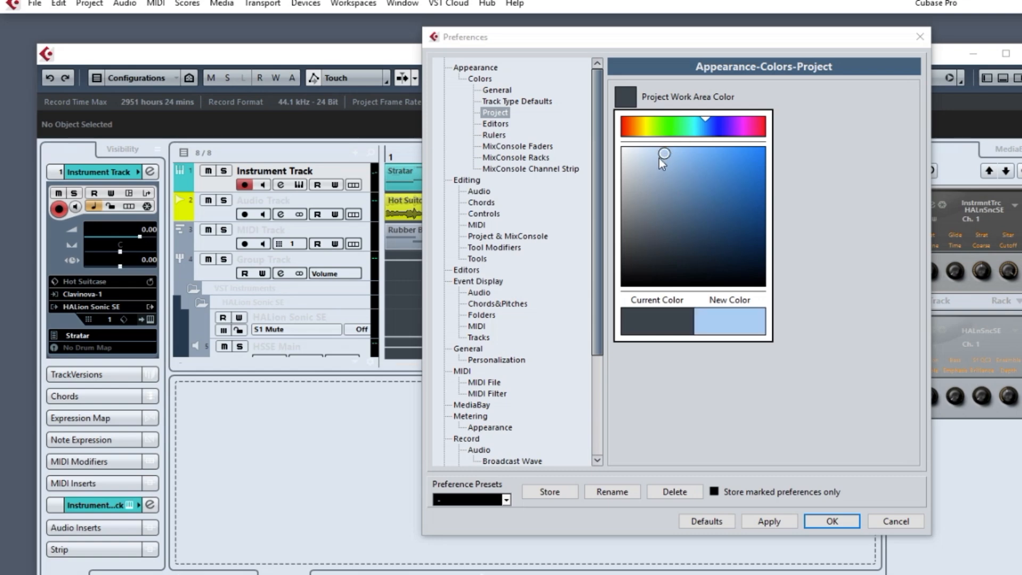
click(678, 222)
click(688, 196)
click(688, 176)
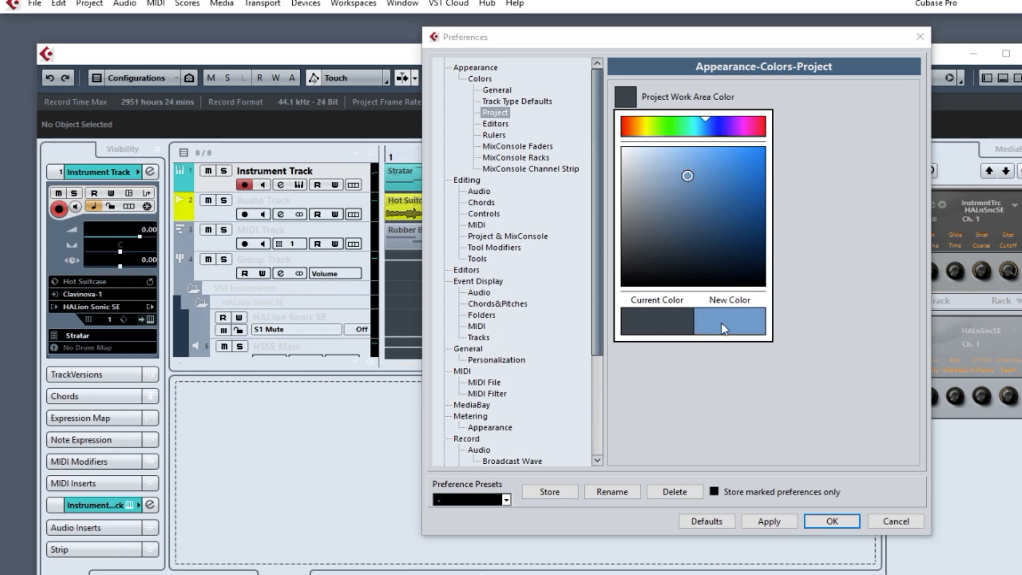
click(769, 521)
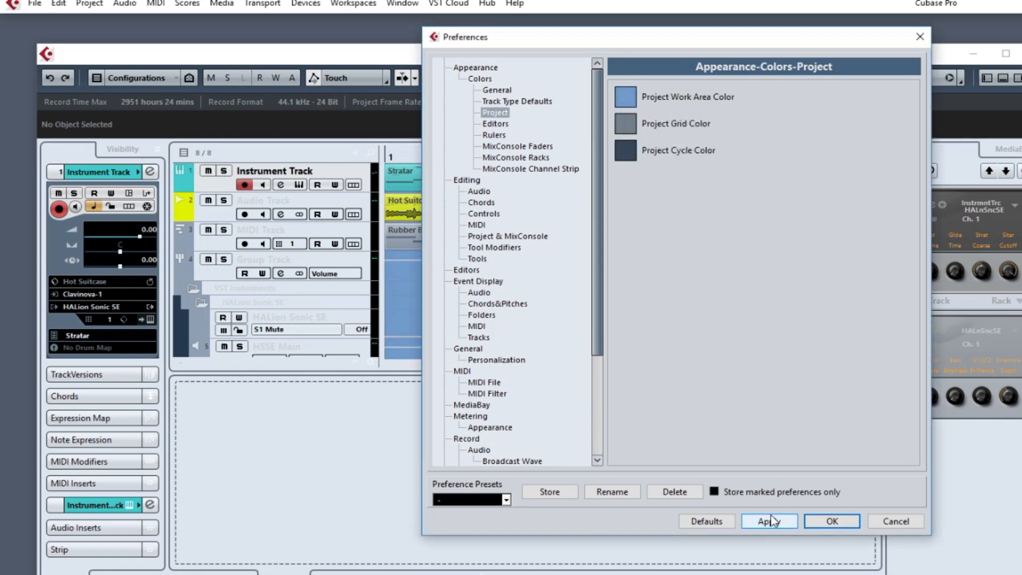
Move the Preferences window aside to check the project work area and cycle range colors in the arrangement
drag(583, 42, 764, 184)
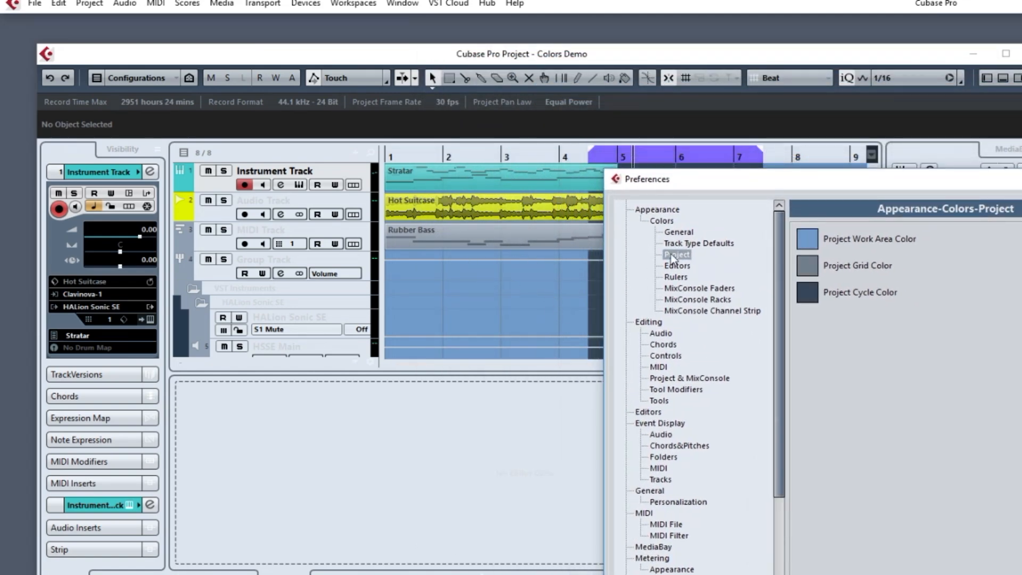
drag(717, 178, 682, 352)
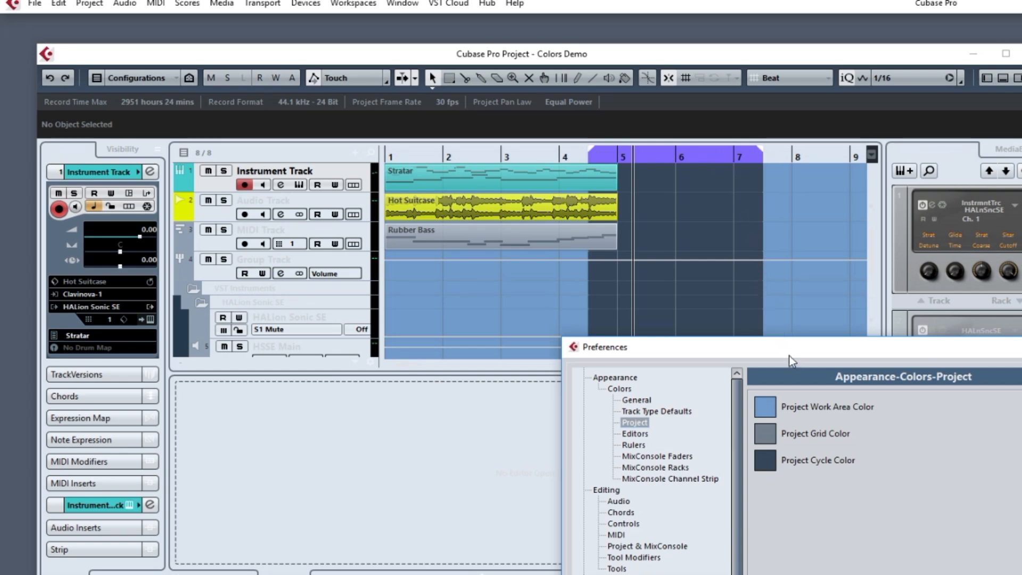
drag(789, 355, 764, 129)
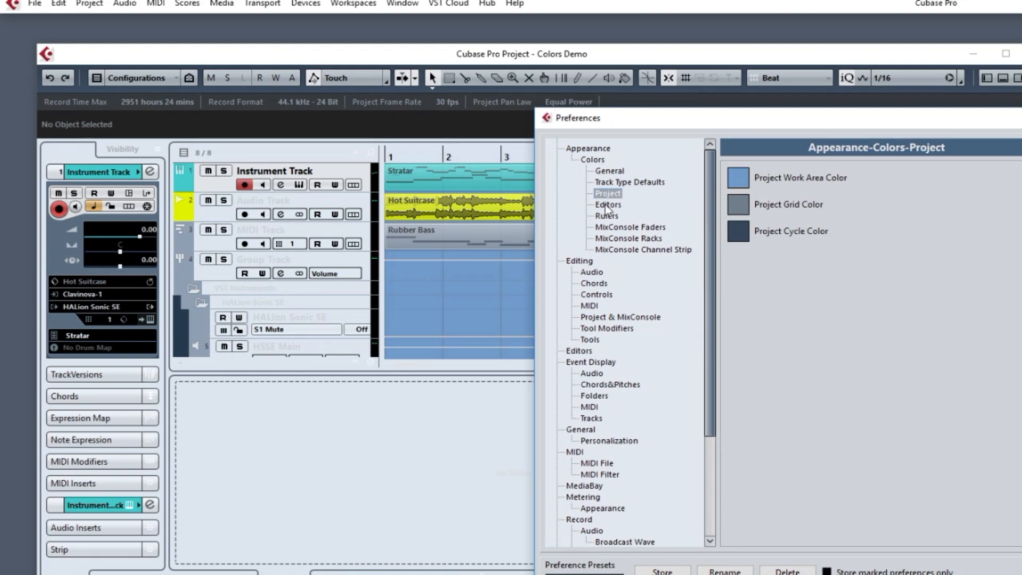
Set the Project Cycle Color to turquoise, apply it, and uncover the cycle range in the arrangement
click(605, 215)
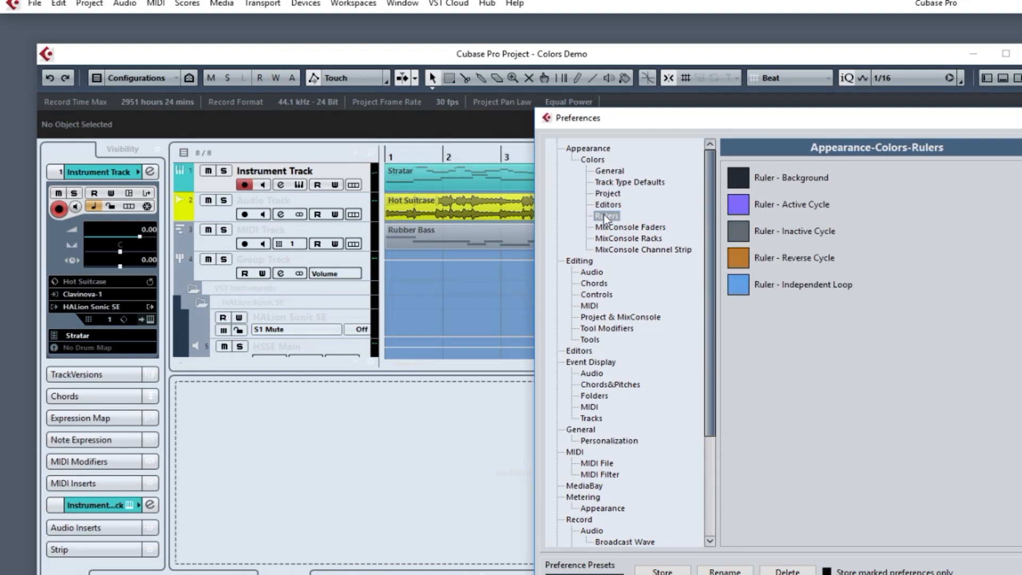
click(606, 193)
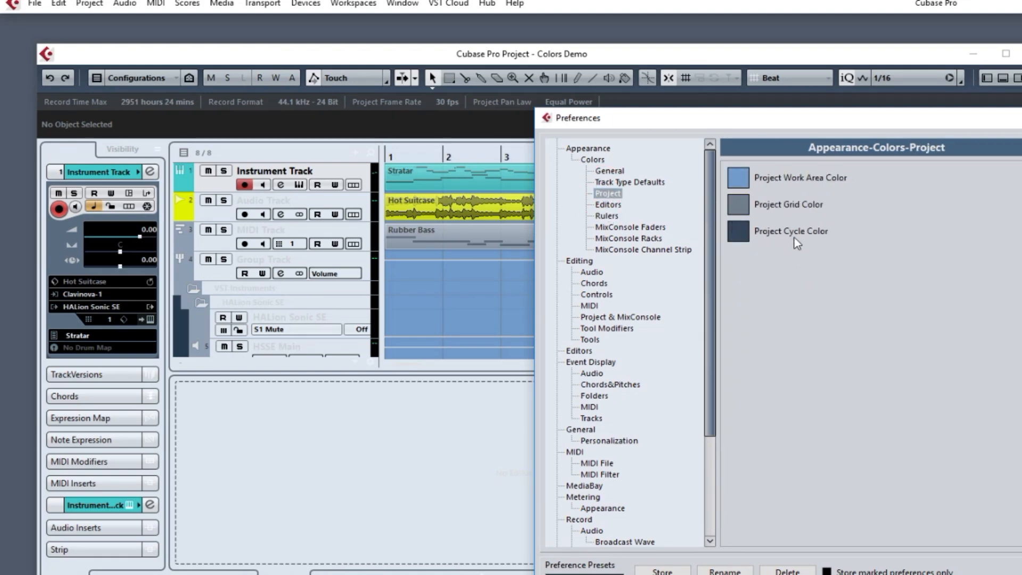
click(739, 231)
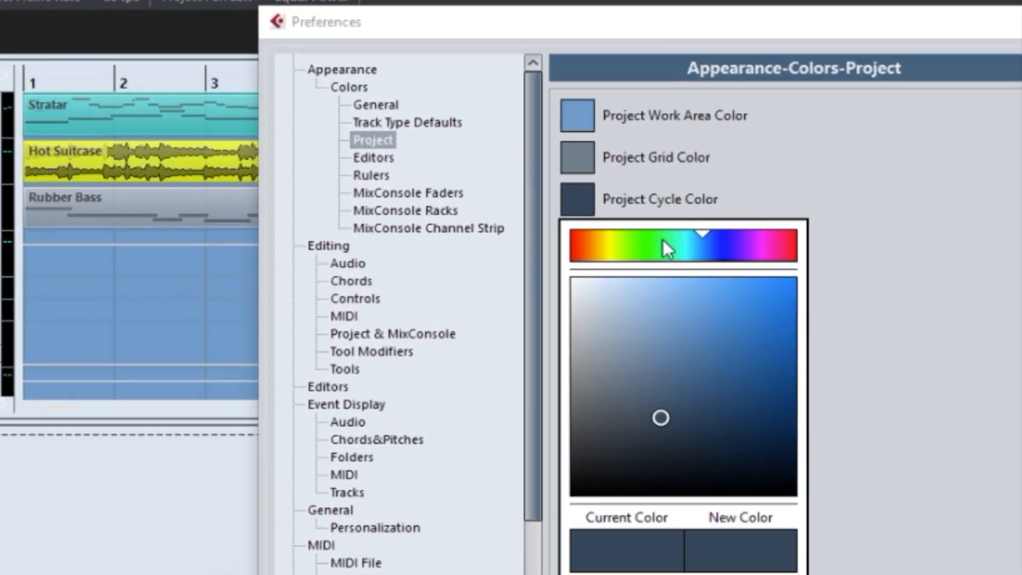
click(683, 232)
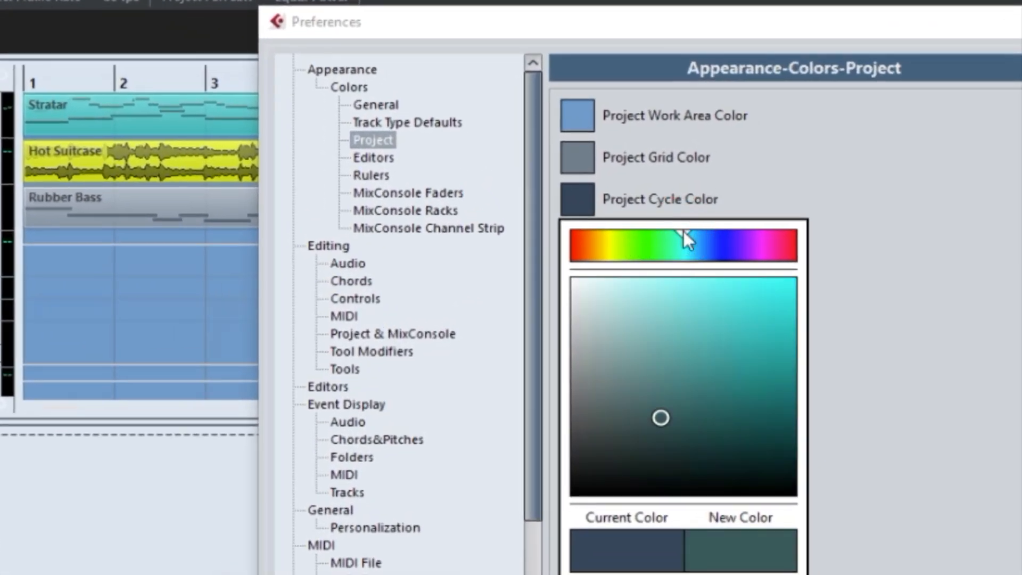
click(728, 303)
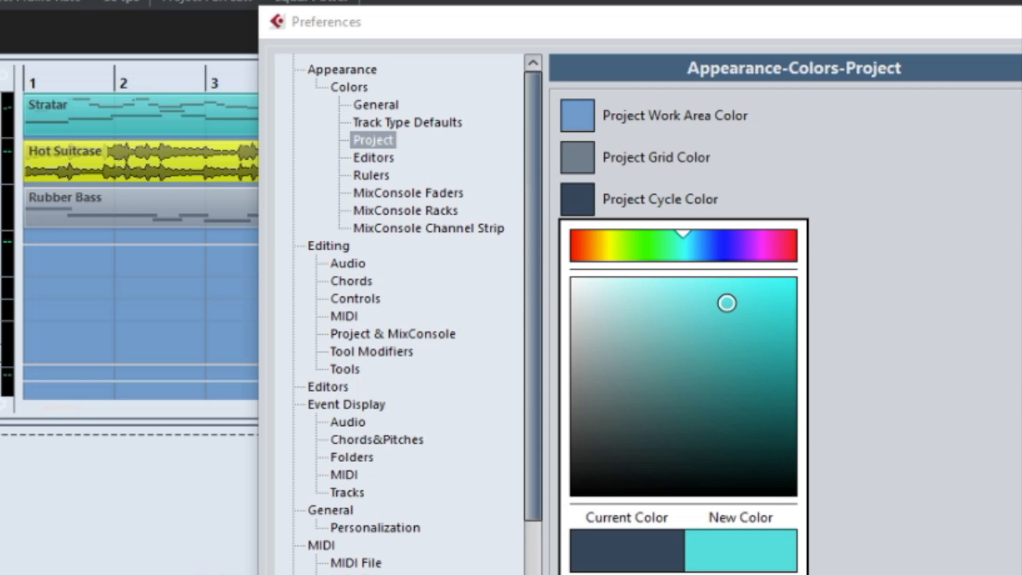
key(Return)
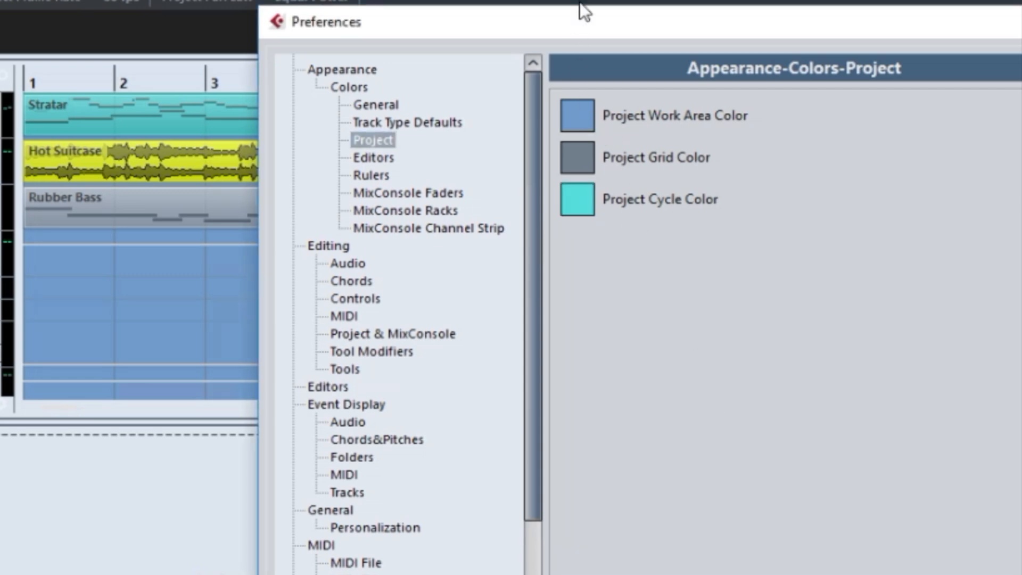
drag(572, 21, 723, 255)
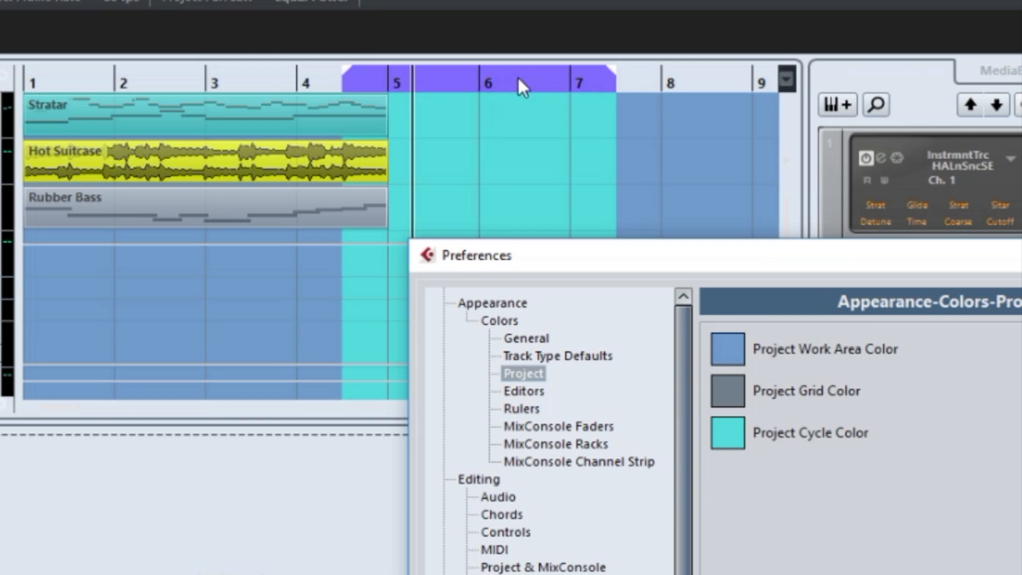
Set the Ruler - Active Cycle color to light cyan in the ruler color settings, apply it, and close the Preferences
click(518, 407)
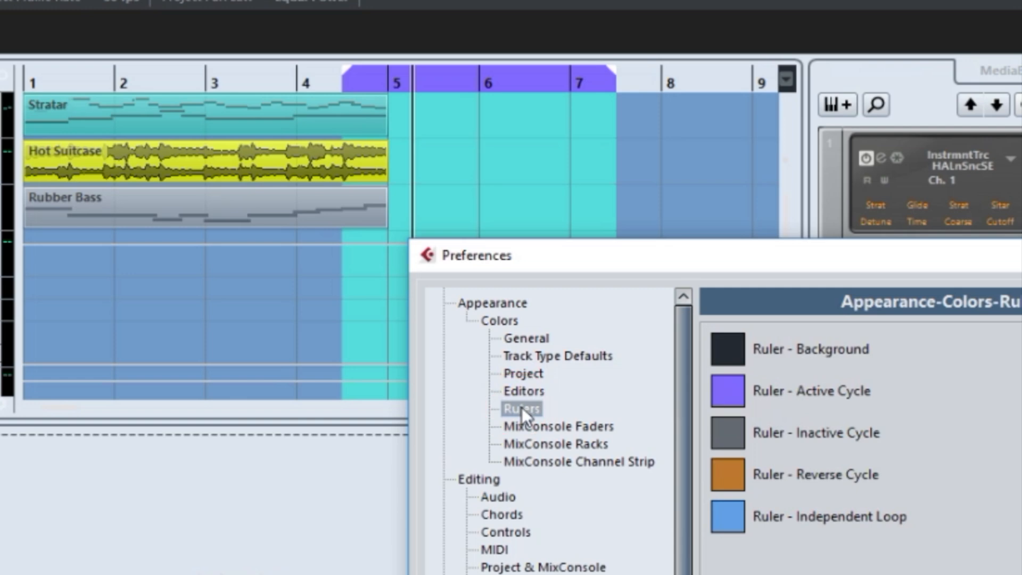
click(728, 381)
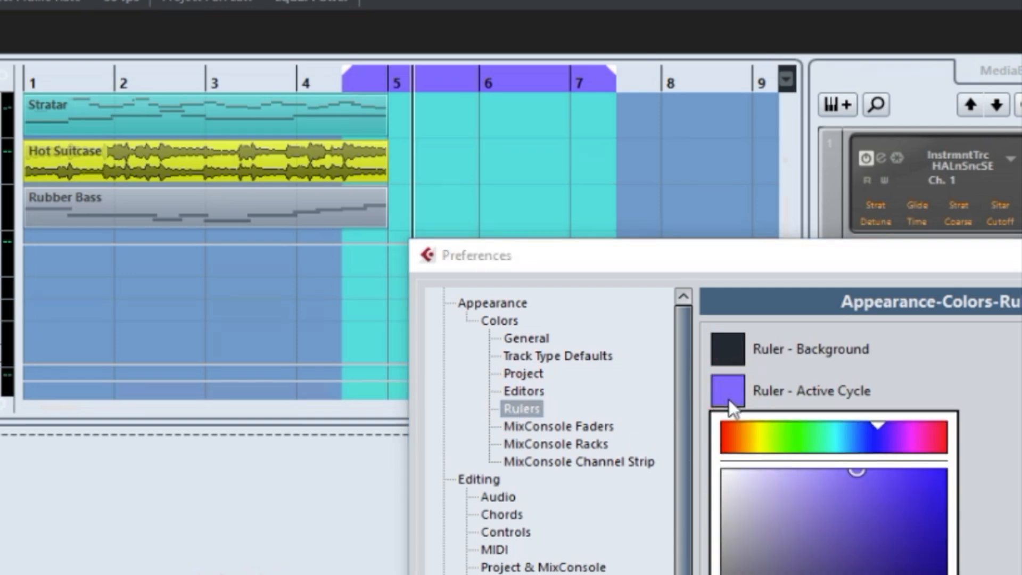
click(836, 437)
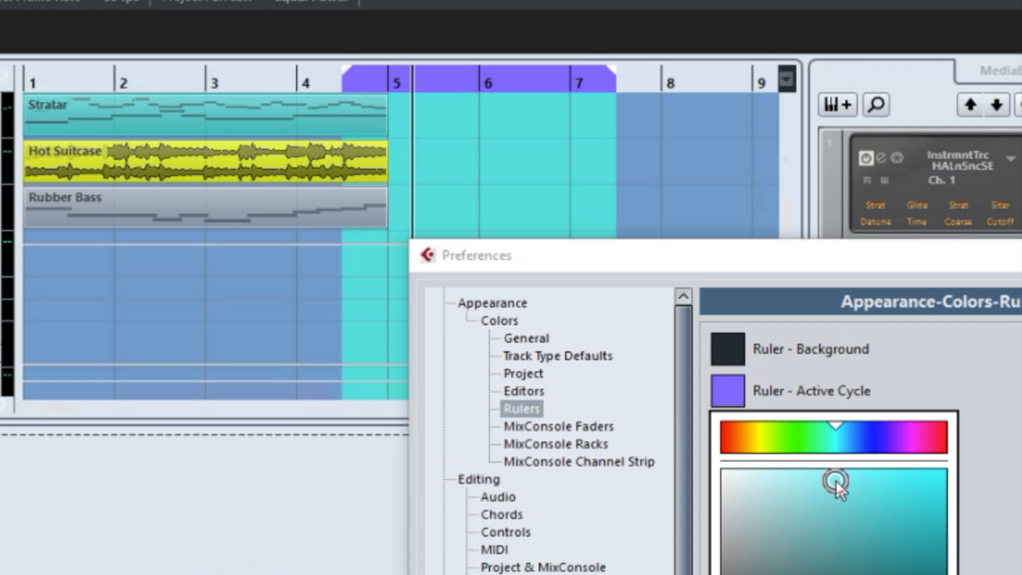
click(719, 263)
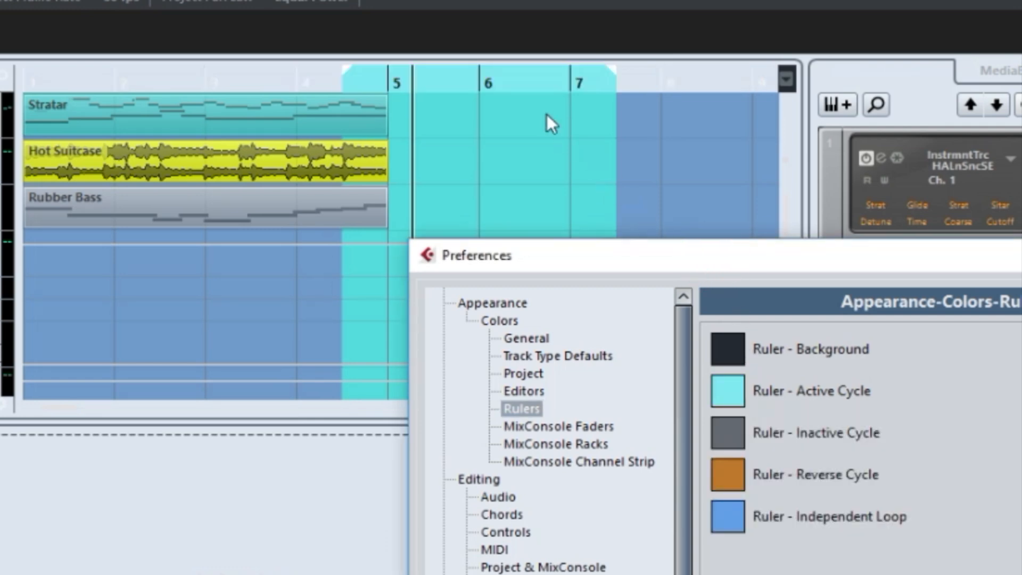
drag(440, 24, 417, 0)
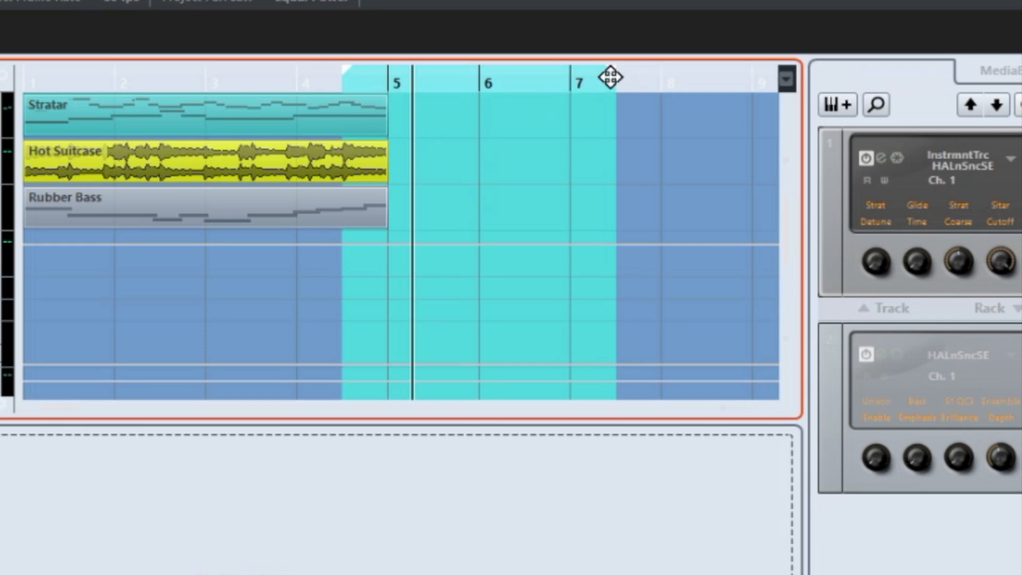
Move the cycle range in the ruler so it spans bars 4 to 7, and give the lower zone the focus
drag(499, 79, 551, 82)
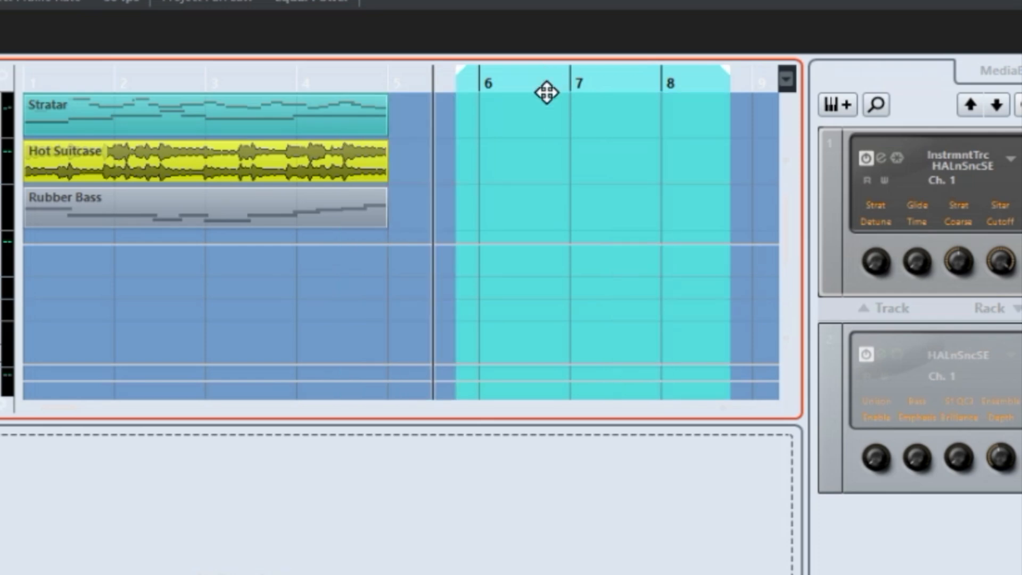
drag(566, 79, 417, 64)
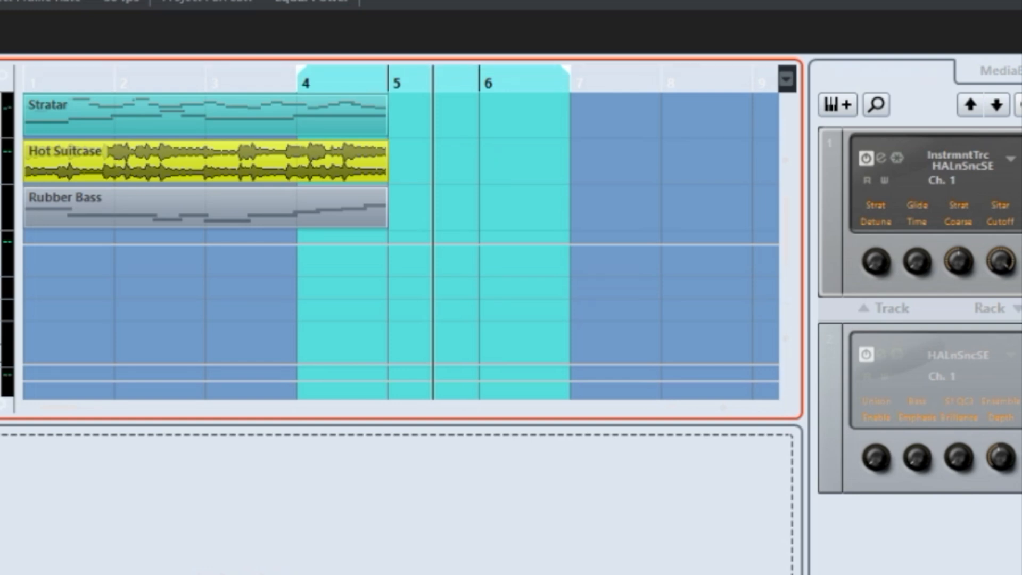
key(Tab)
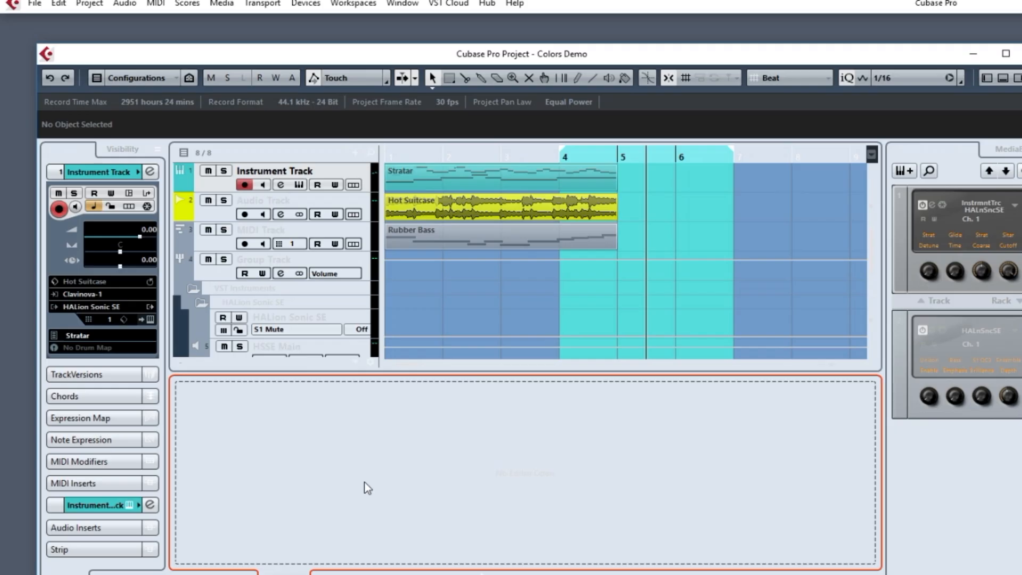
Open the MixConsole, examine the MixConsole Faders, Racks and Channel Strip color preferences, and close both windows
key(F3)
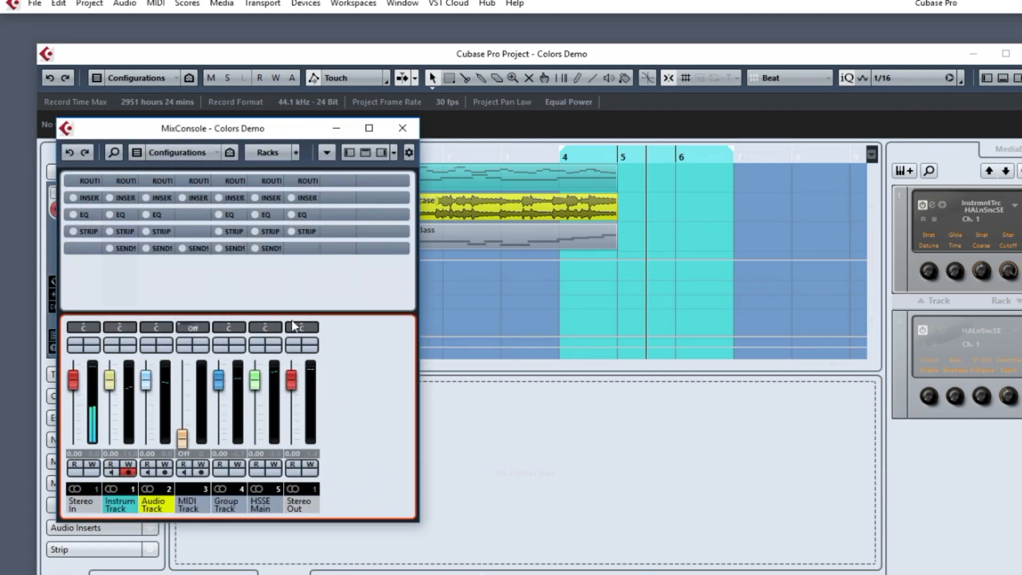
click(34, 4)
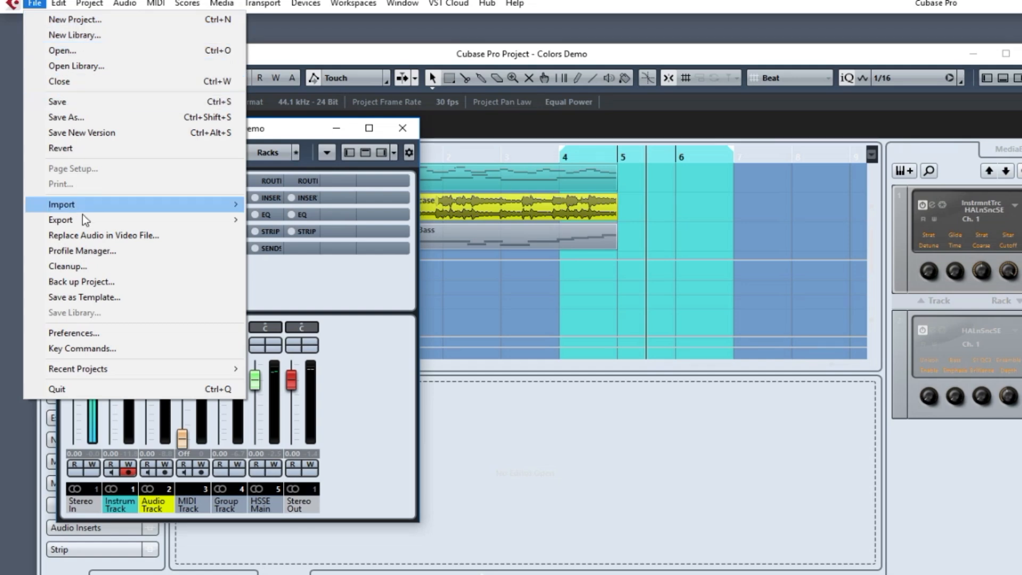
click(94, 333)
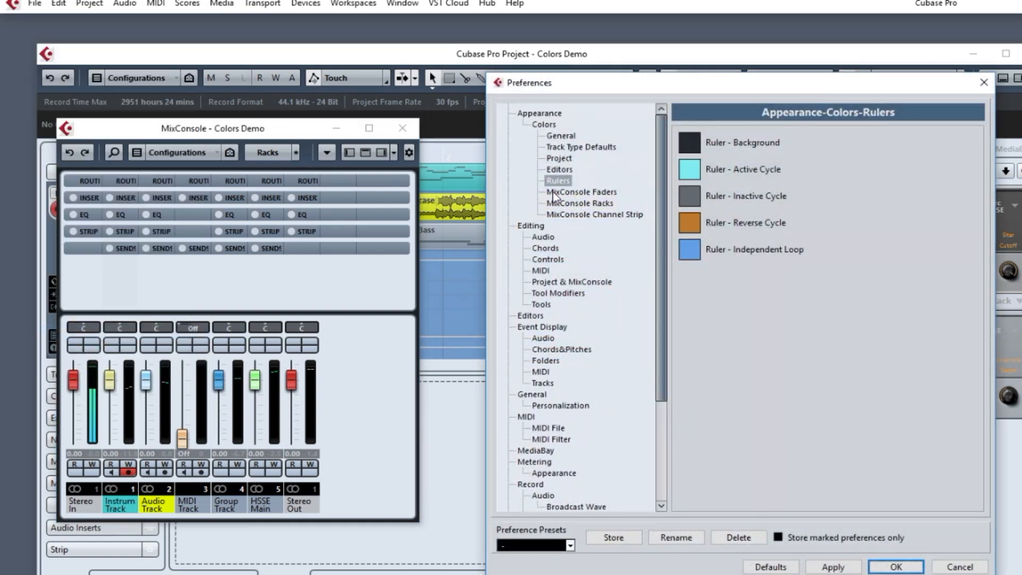
click(588, 192)
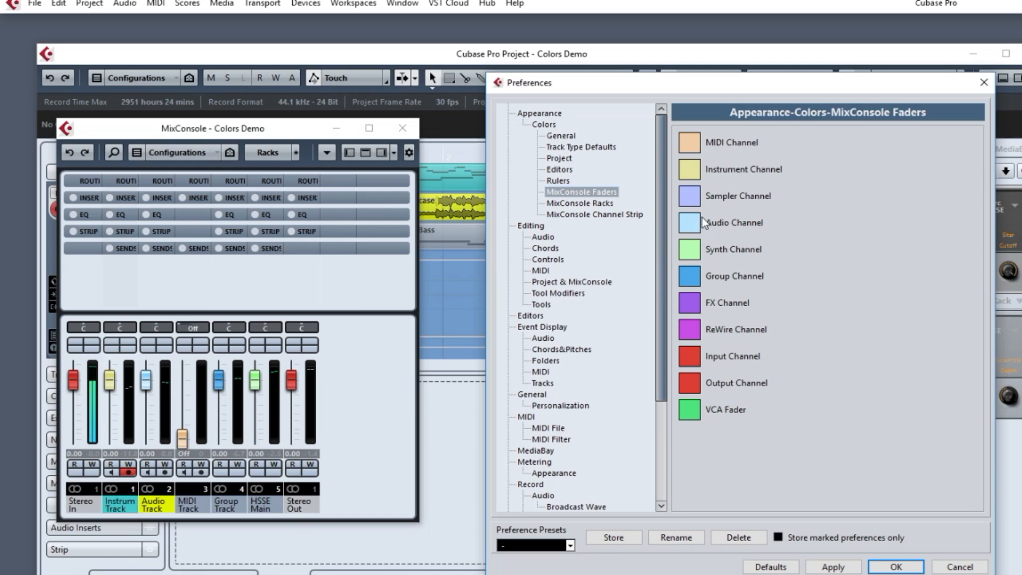
click(603, 203)
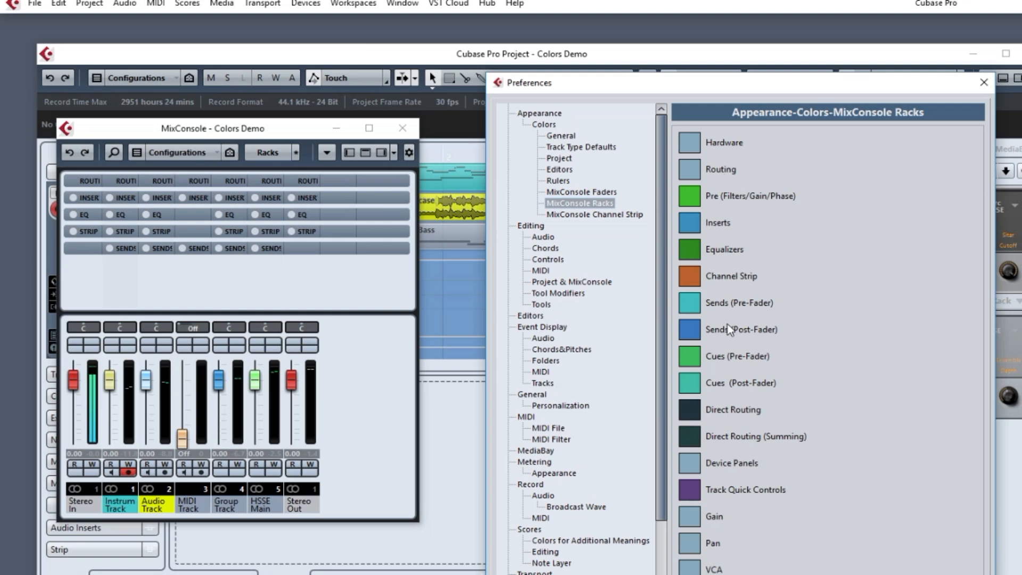
click(612, 215)
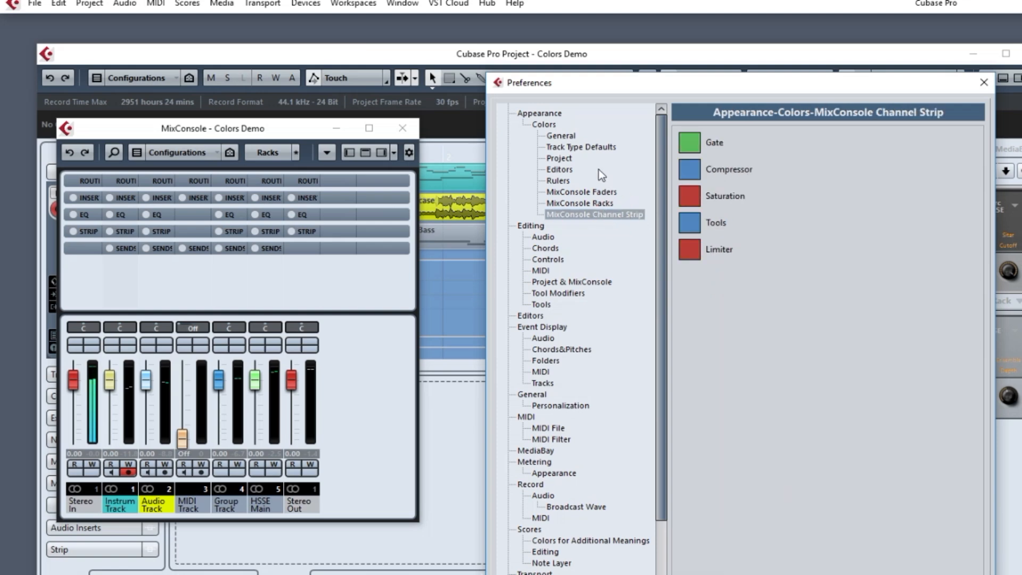
drag(663, 574, 664, 562)
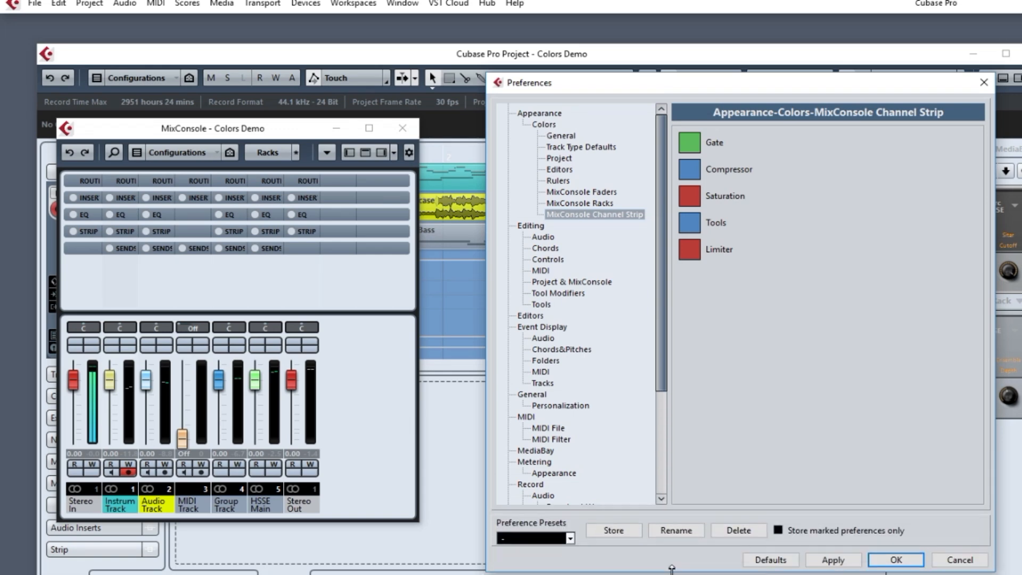
click(884, 550)
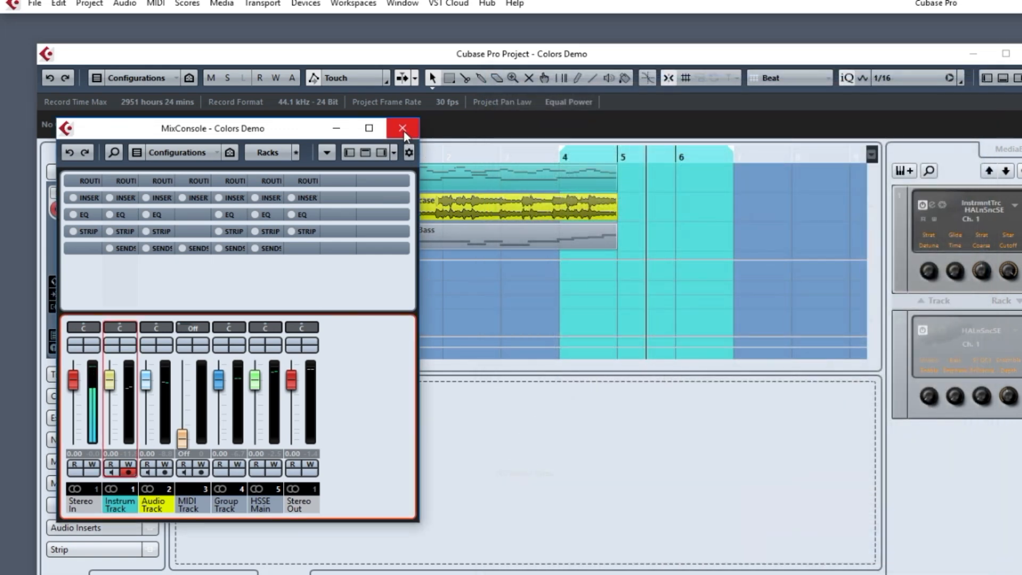
click(403, 128)
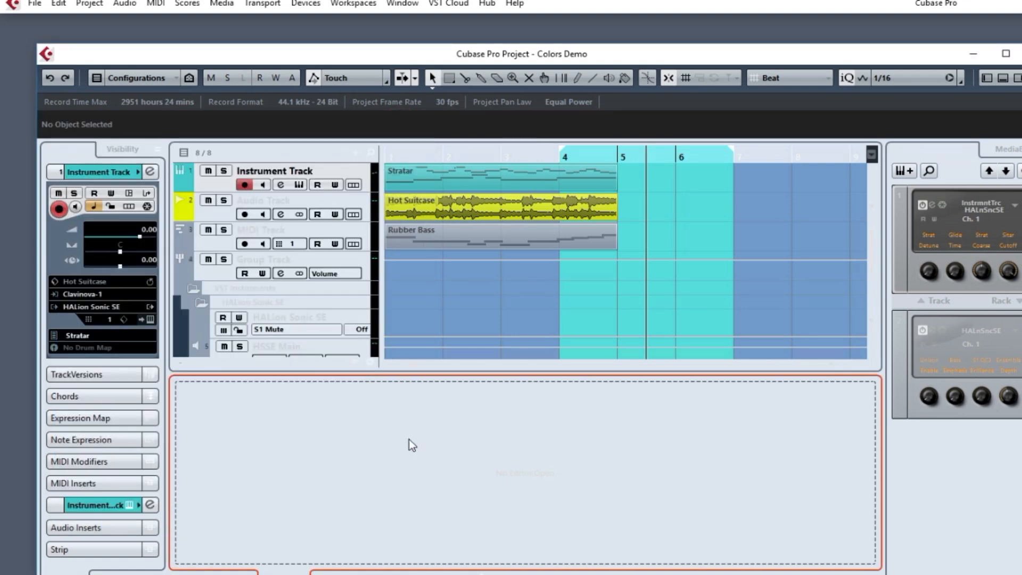
Open the Stratar part in the lower-zone Key Editor and bring up the Editors color preferences
double_click(464, 175)
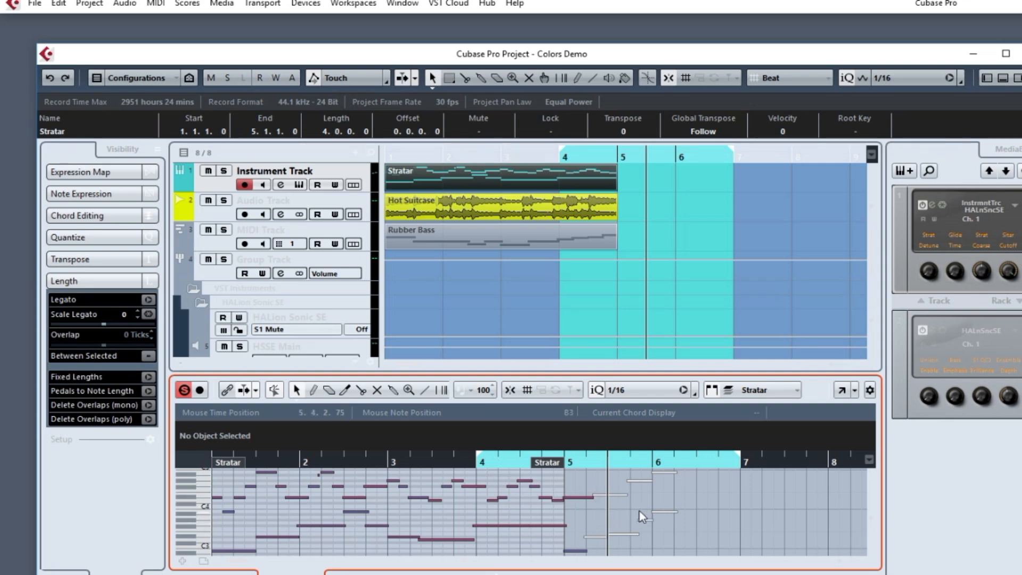
click(35, 4)
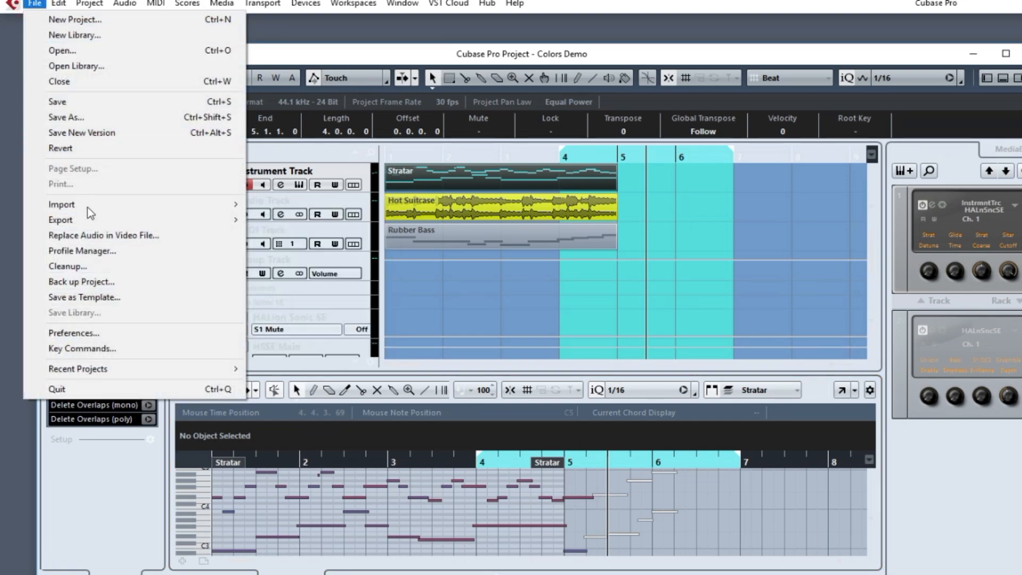
click(94, 331)
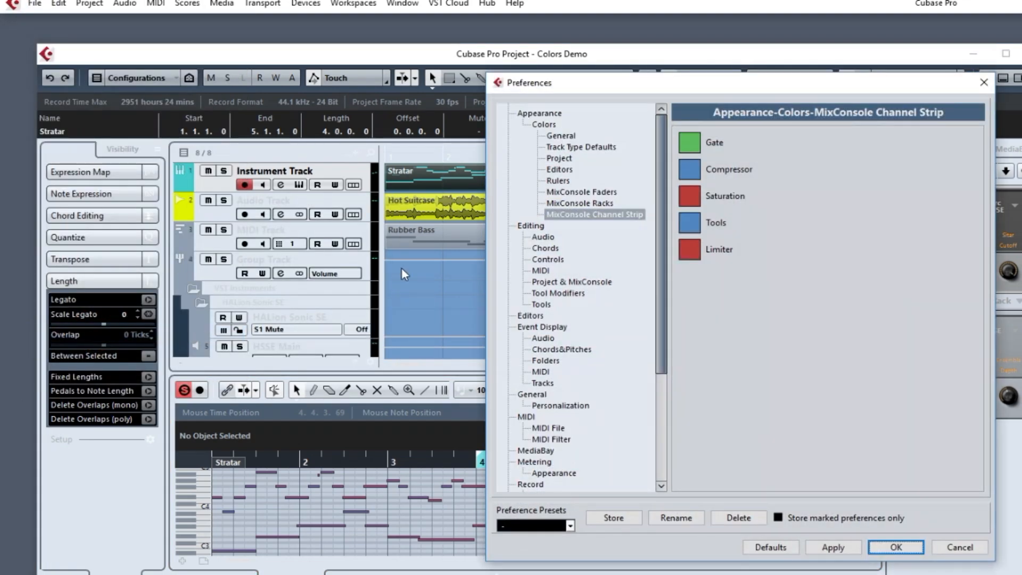
click(560, 170)
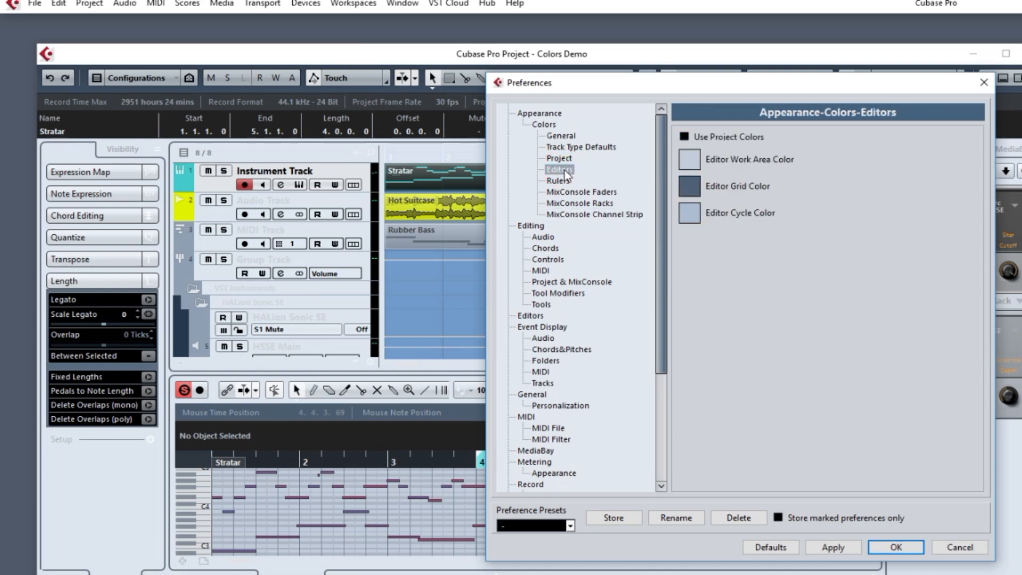
Set the Editor Work Area Color to light cyan, apply it, and close the Preferences
click(695, 161)
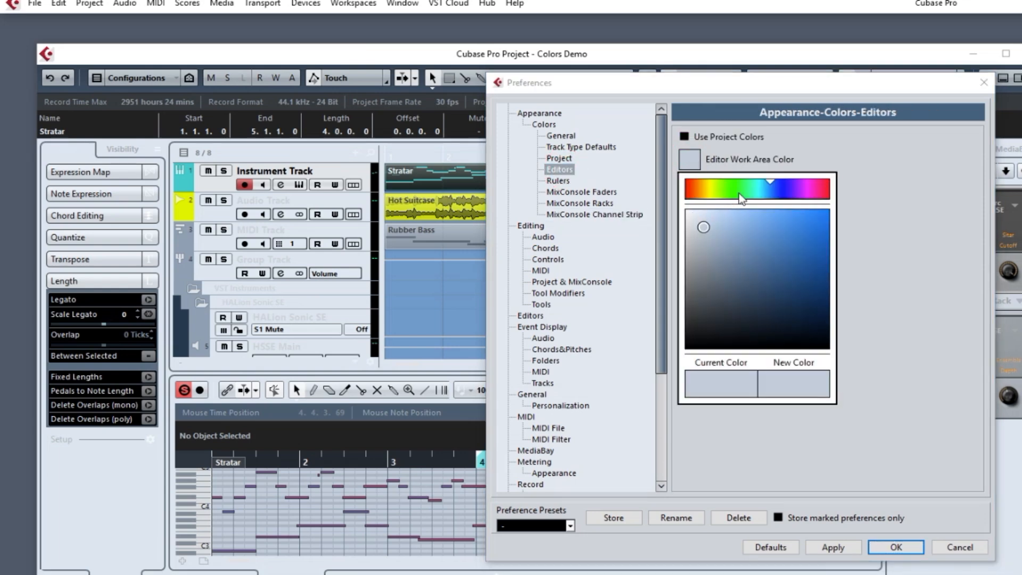
click(759, 186)
click(750, 211)
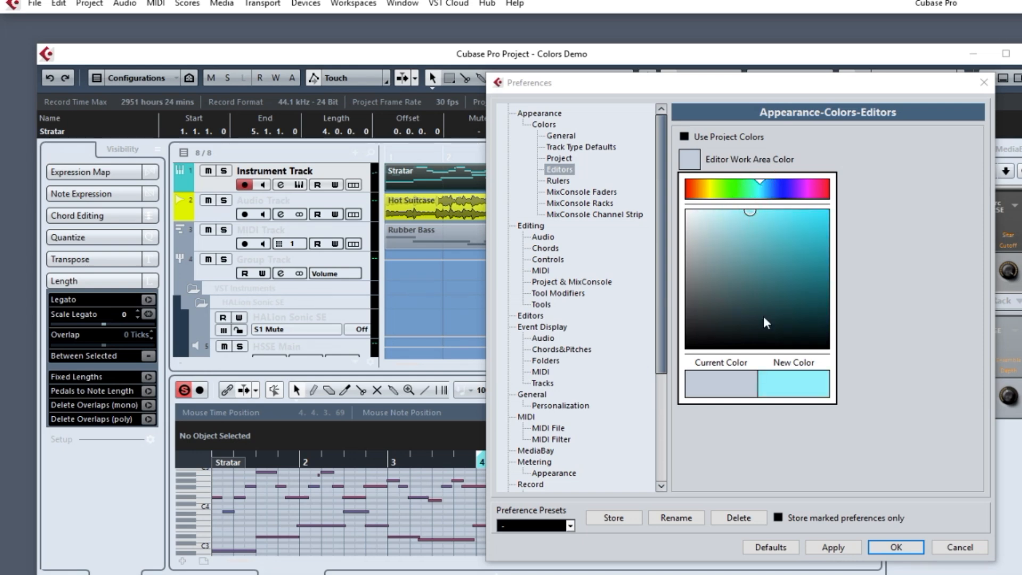
click(833, 548)
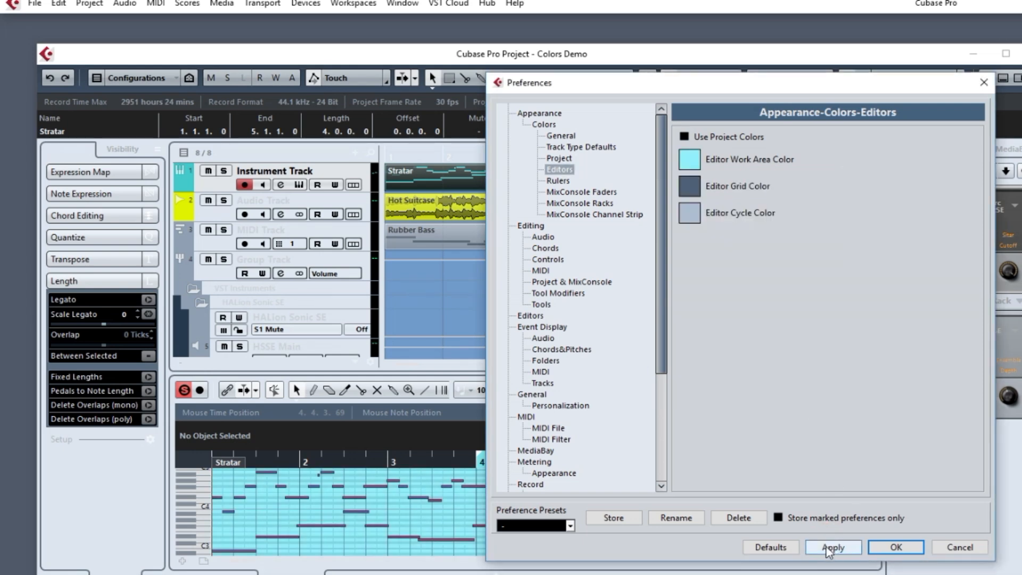
click(888, 547)
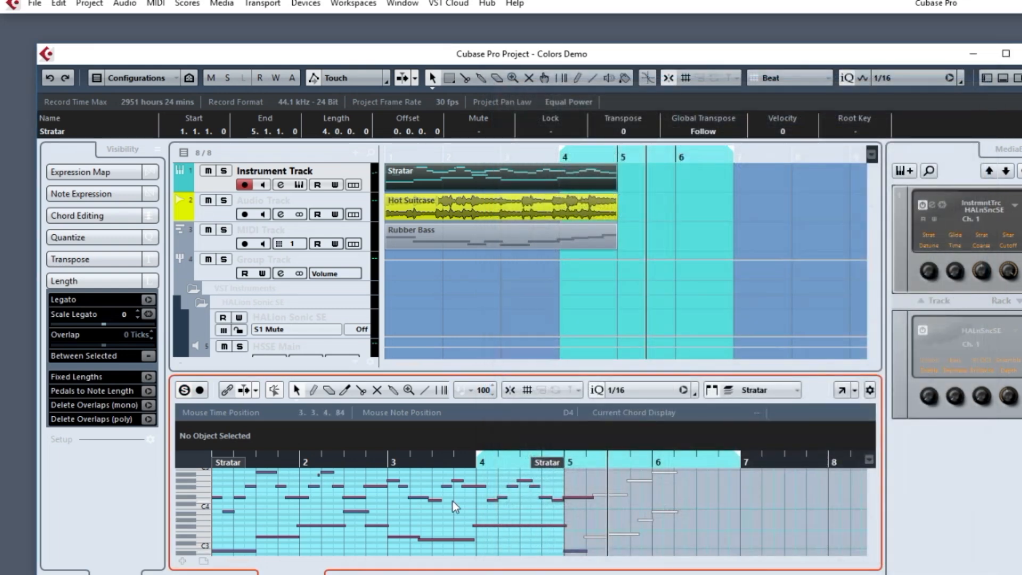